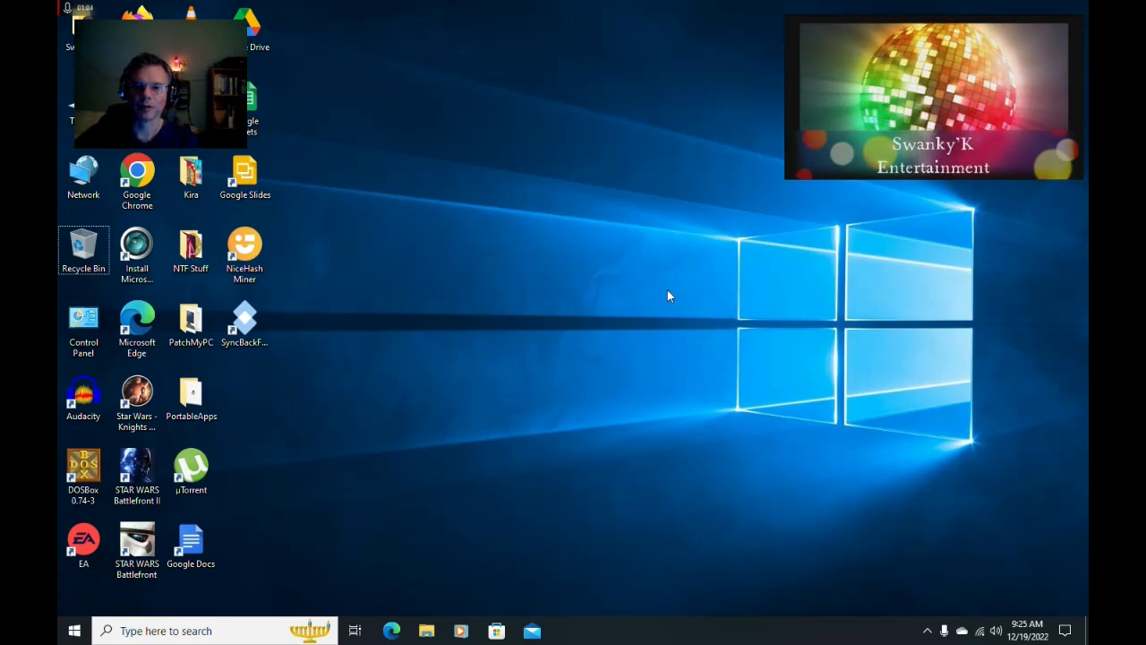
Launch DOSBox 0.74-3 (noconsole) and move its window toward the middle of the desktop.
{"action": "key", "text": "super"}
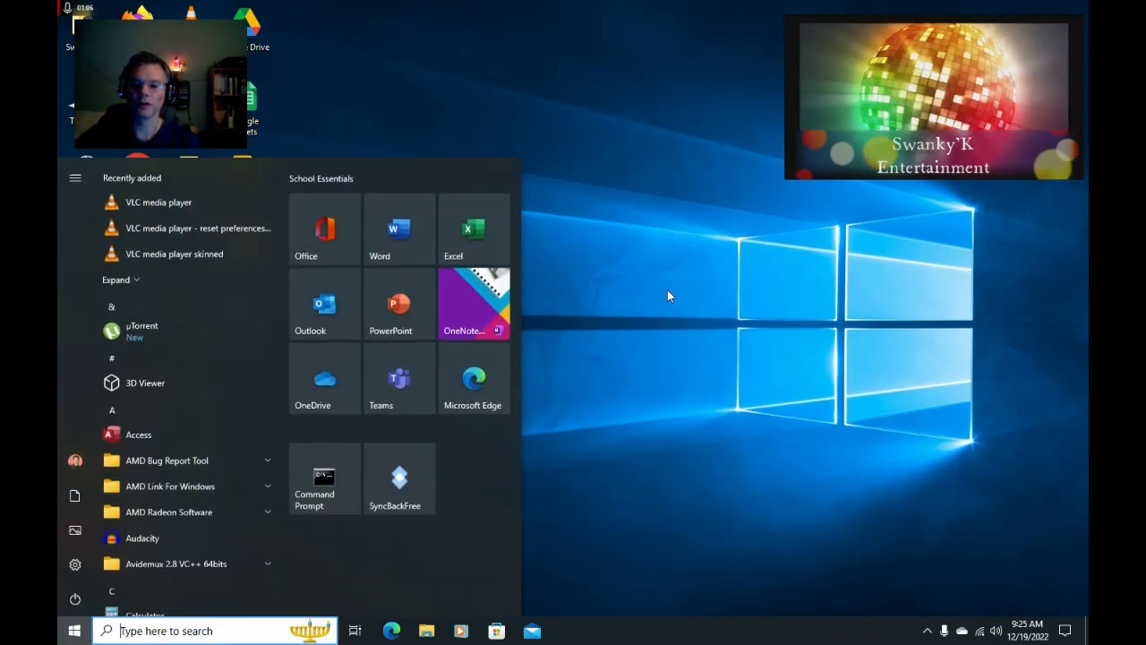
{"action": "left_click", "coordinate": [161, 279]}
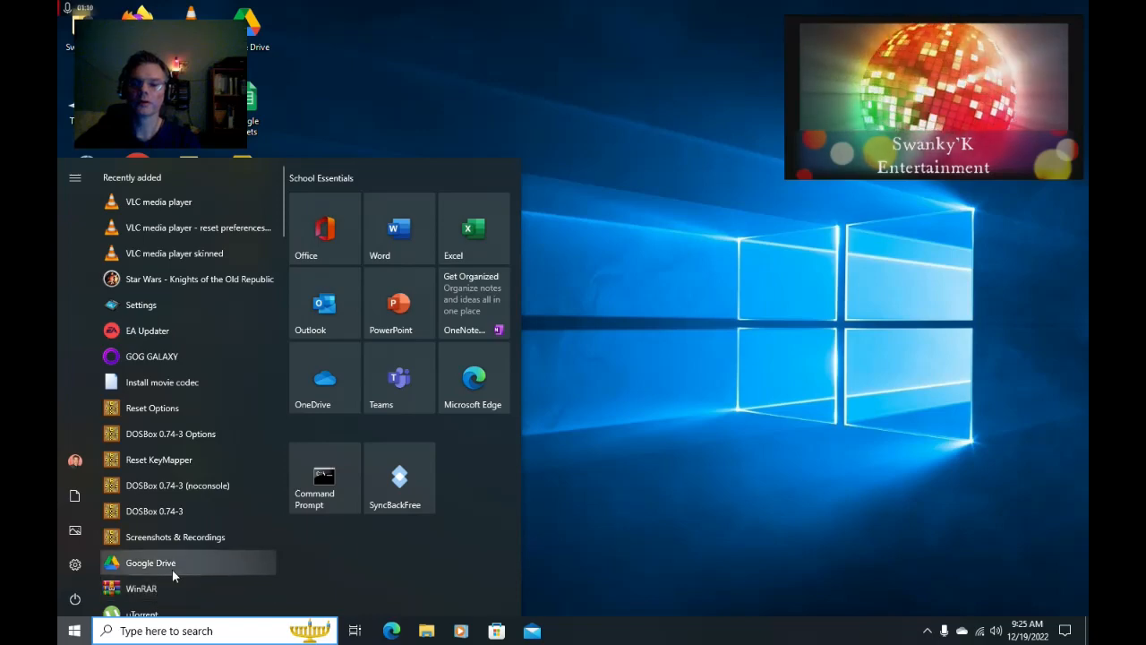
{"action": "left_click", "coordinate": [183, 484]}
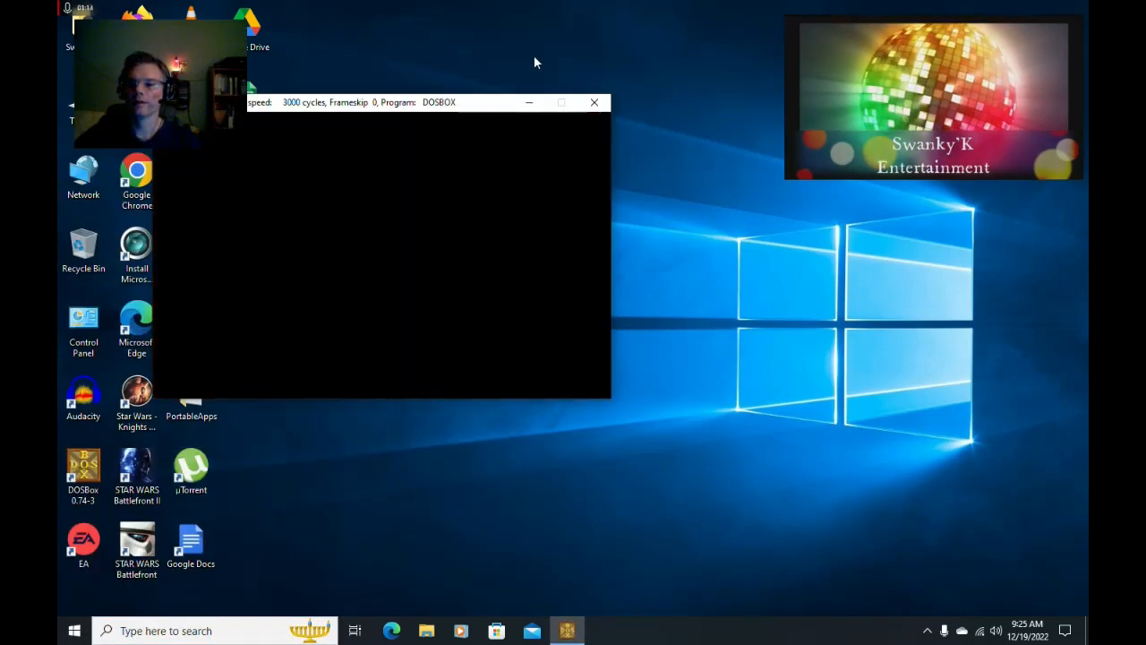
{"action": "left_click_drag", "start_coordinate": [439, 106], "coordinate": [656, 126]}
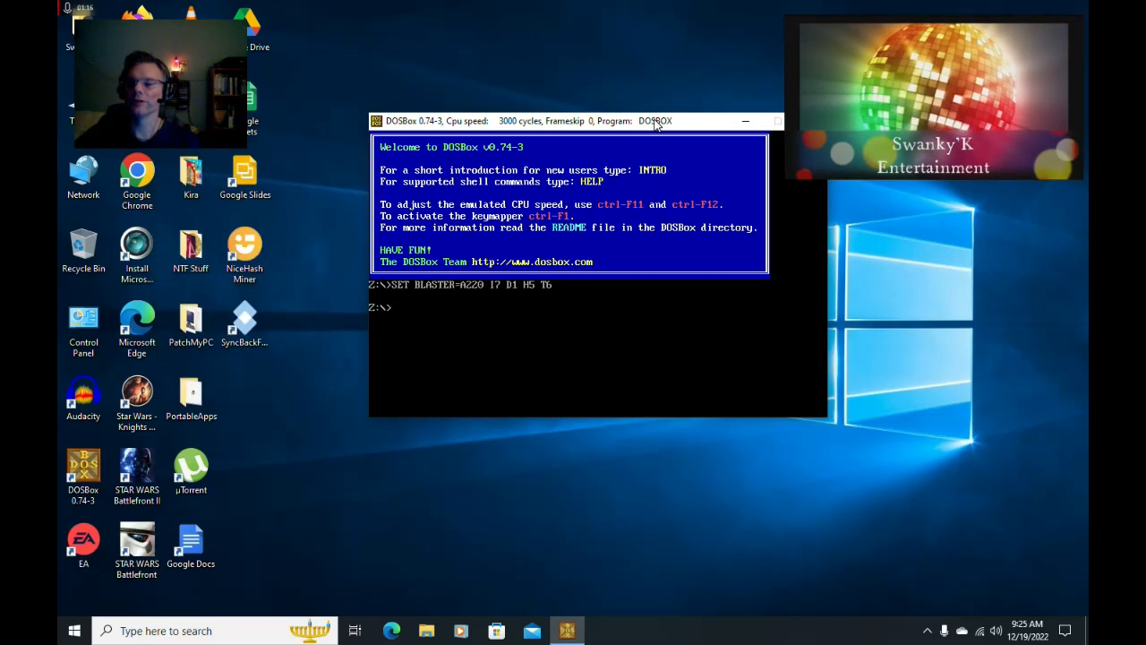
Mount the host's f:\ directory as drive D in DOSBox with "mount d: f:\".
{"action": "left_click", "coordinate": [395, 314]}
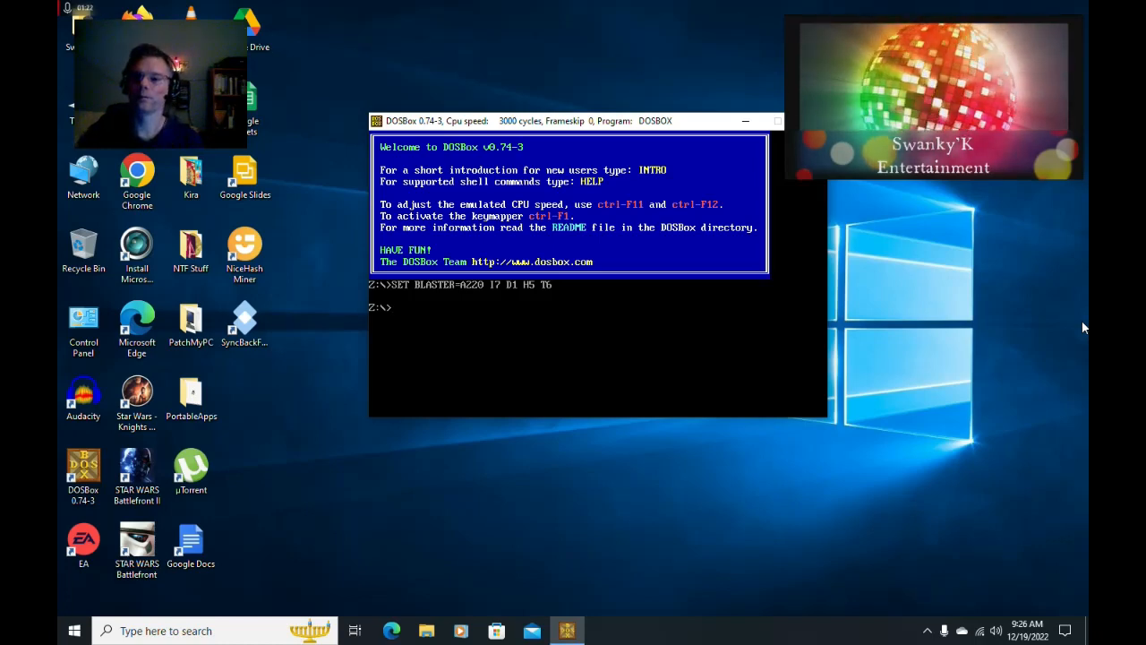
{"action": "type", "text": "mount"}
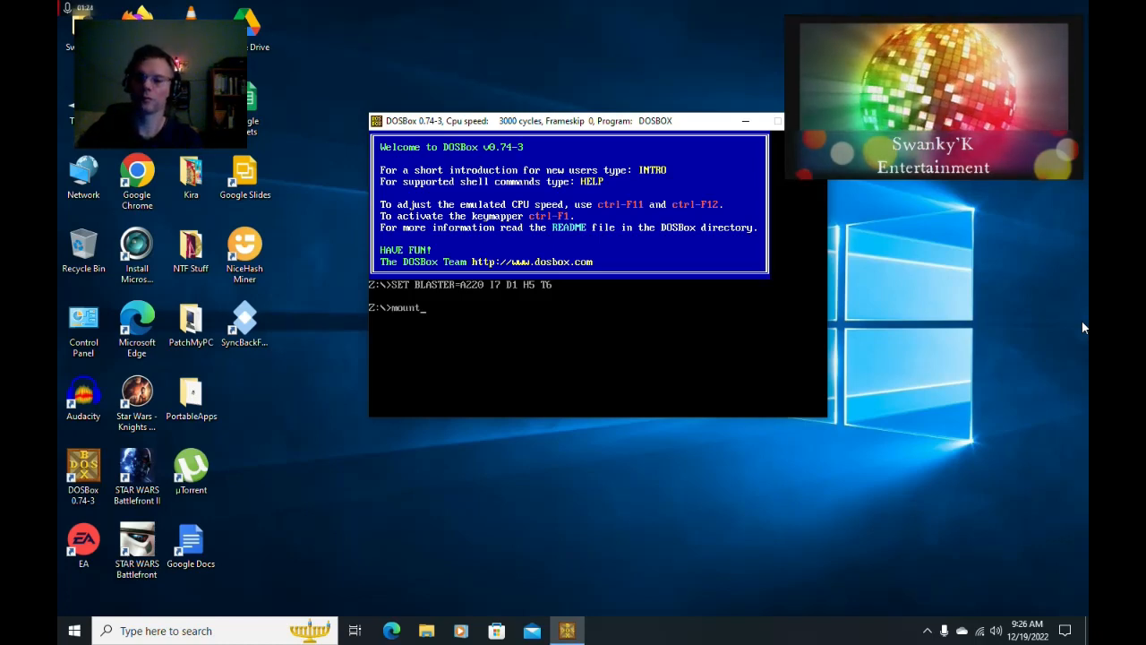
{"action": "type", "text": " d"}
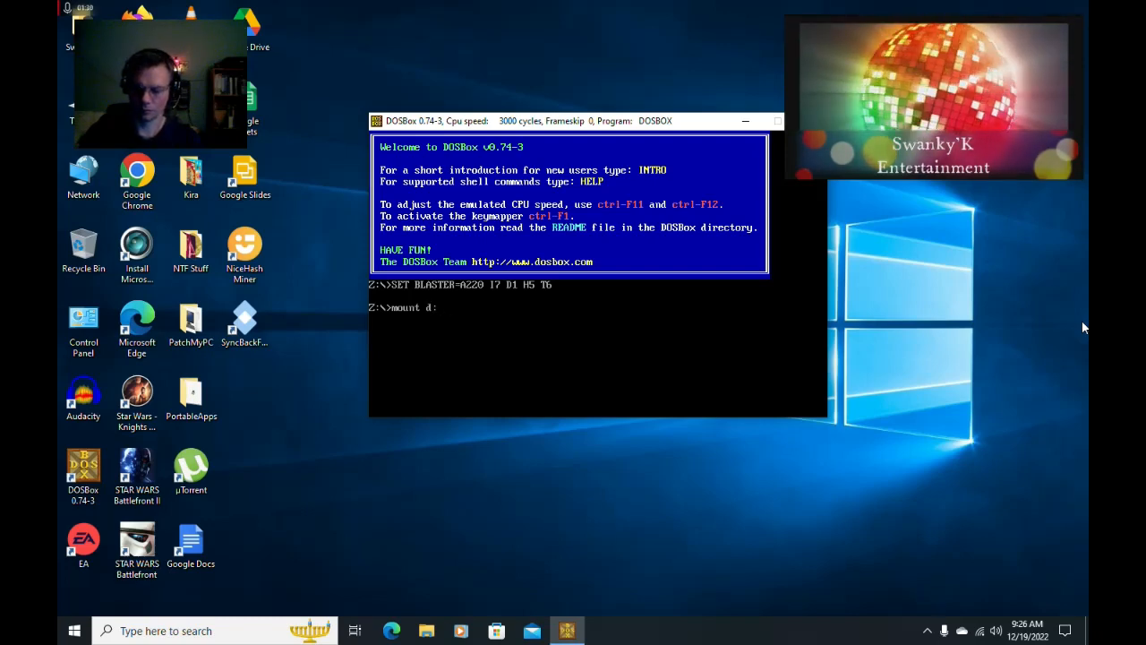
{"action": "type", "text": ": f:"}
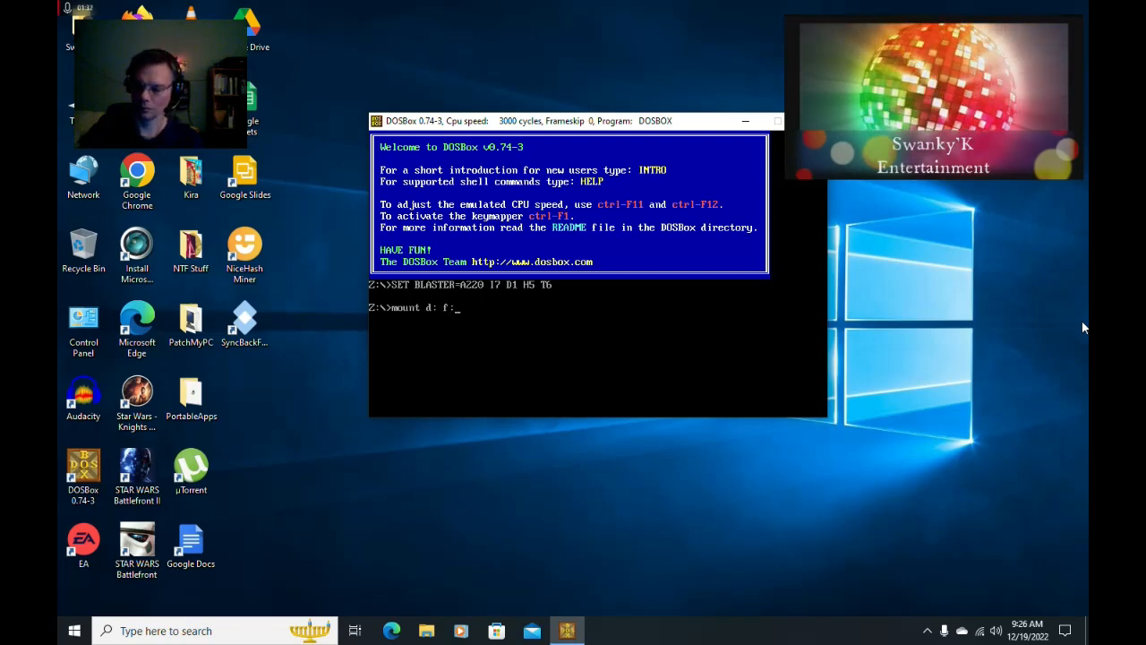
{"action": "type", "text": "\\"}
{"action": "key", "text": "Return"}
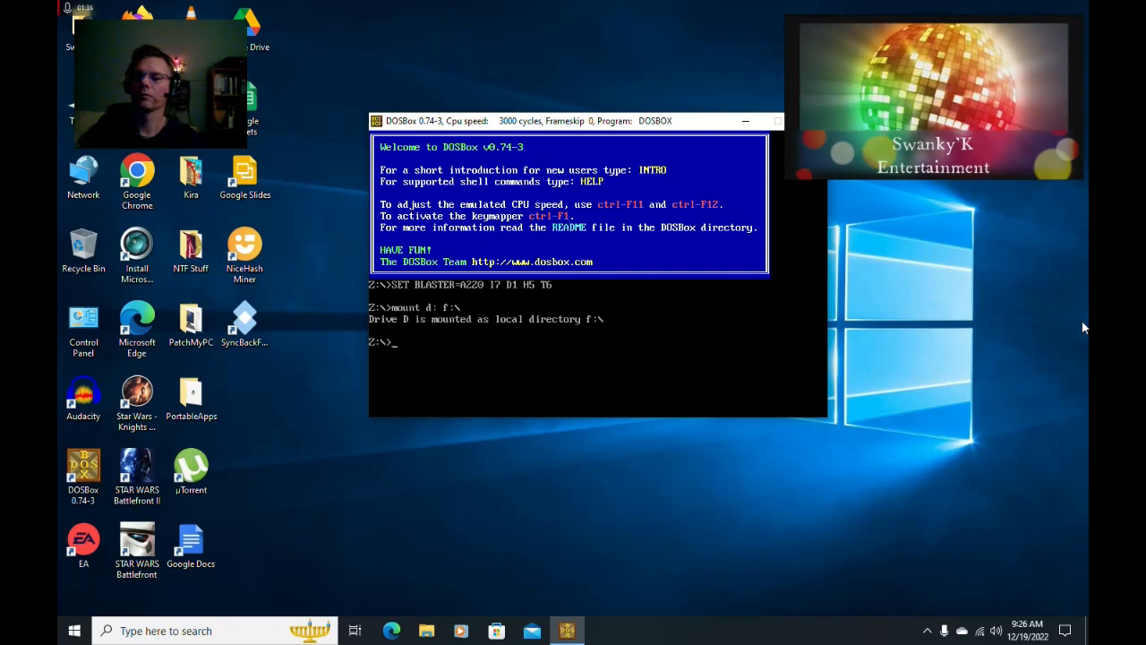
Mount the host's c:\ directory as drive C with "mount c: c:\".
{"action": "type", "text": "mount"}
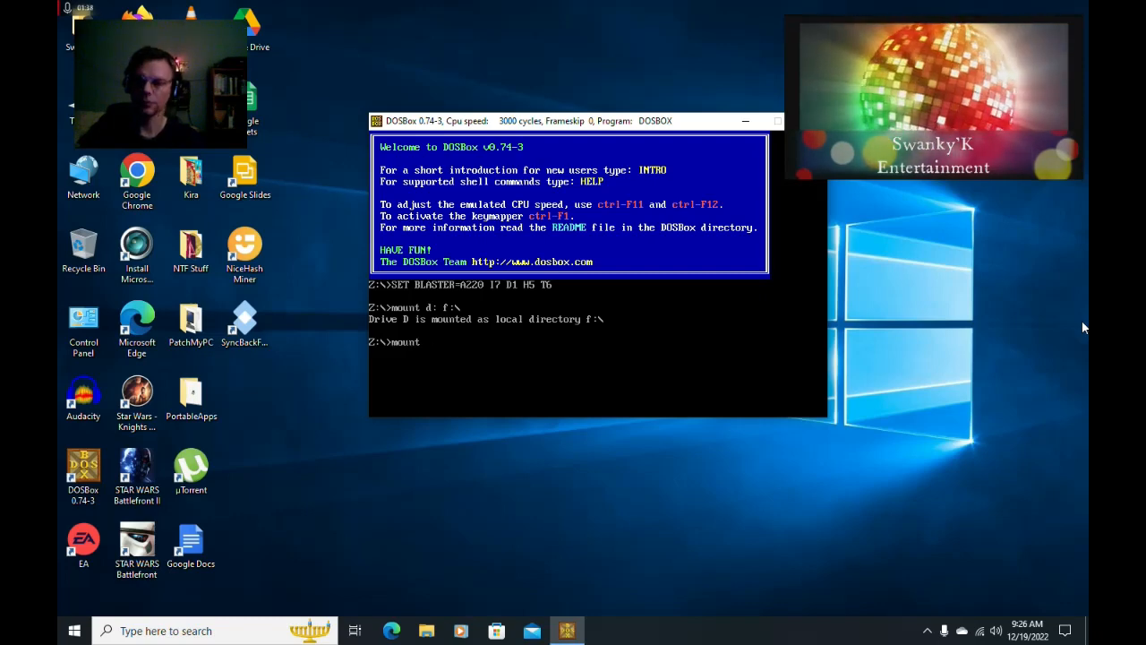
{"action": "type", "text": " c:"}
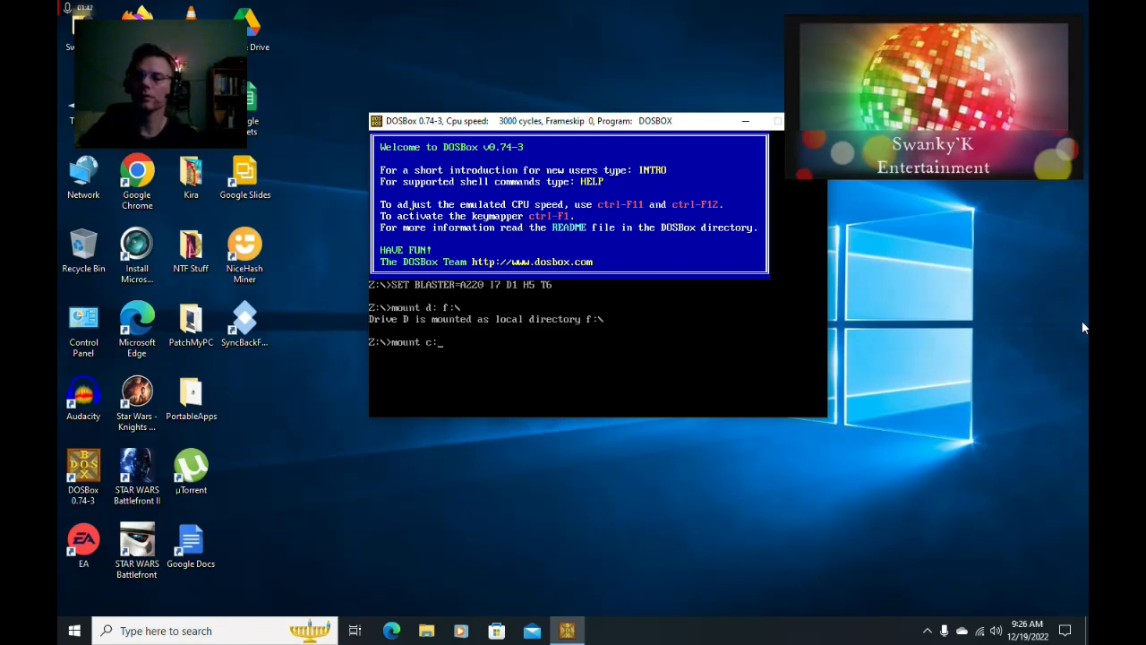
{"action": "type", "text": " c"}
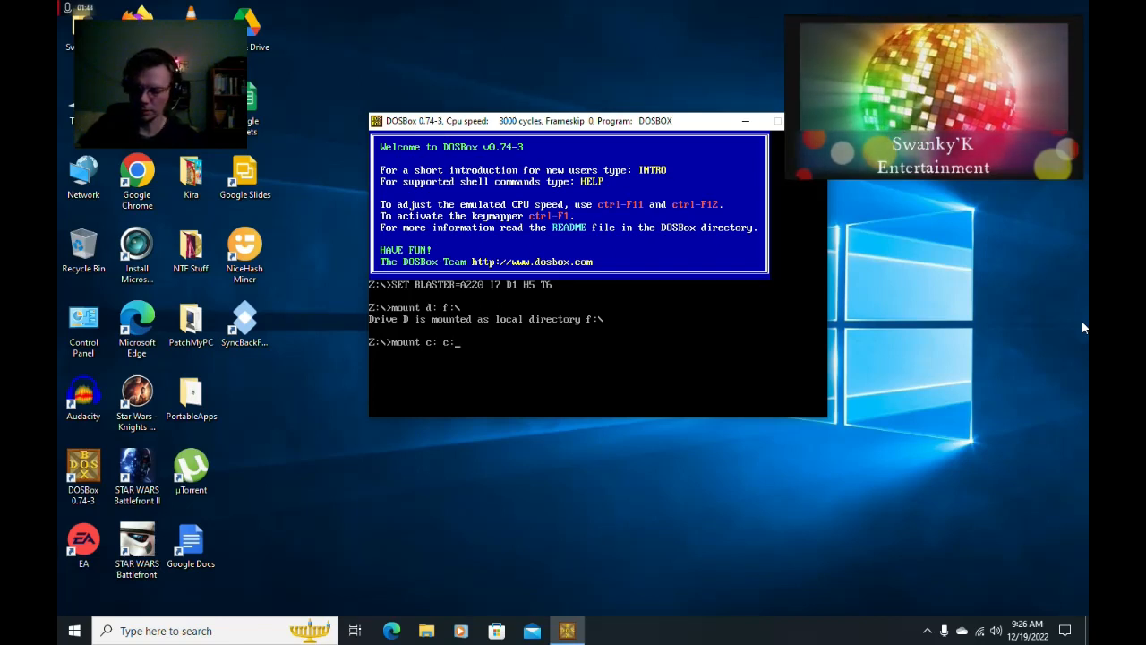
{"action": "type", "text": ":\\"}
{"action": "key", "text": "Return"}
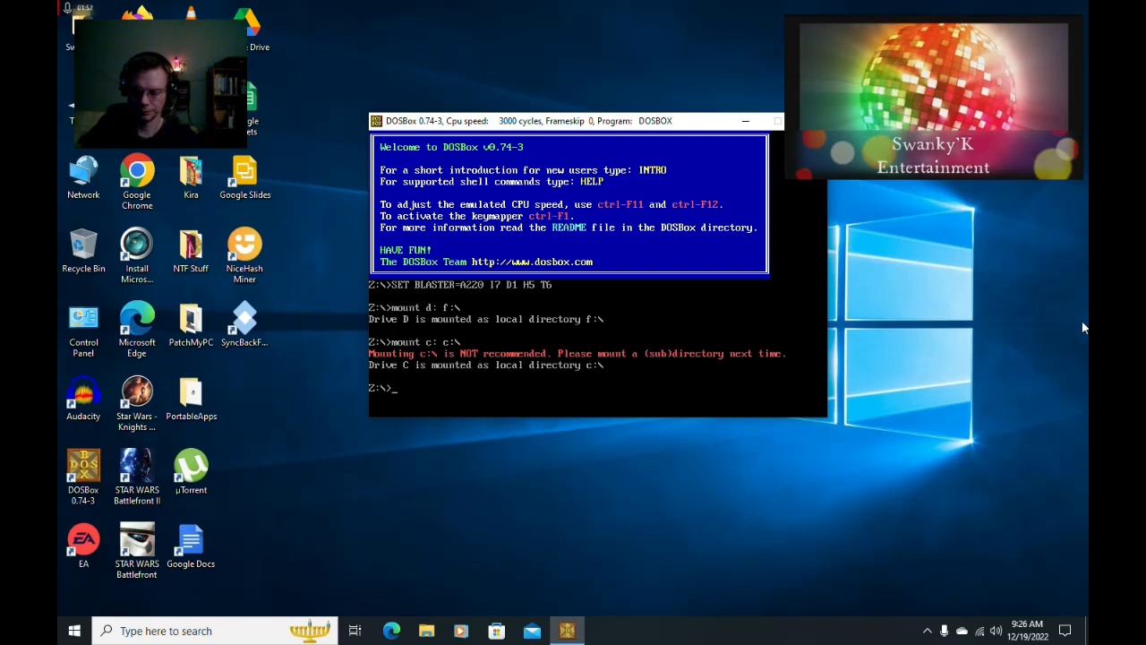
Switch to drive D: and list the files in its root directory with dir.
{"action": "type", "text": "d:"}
{"action": "key", "text": "Return"}
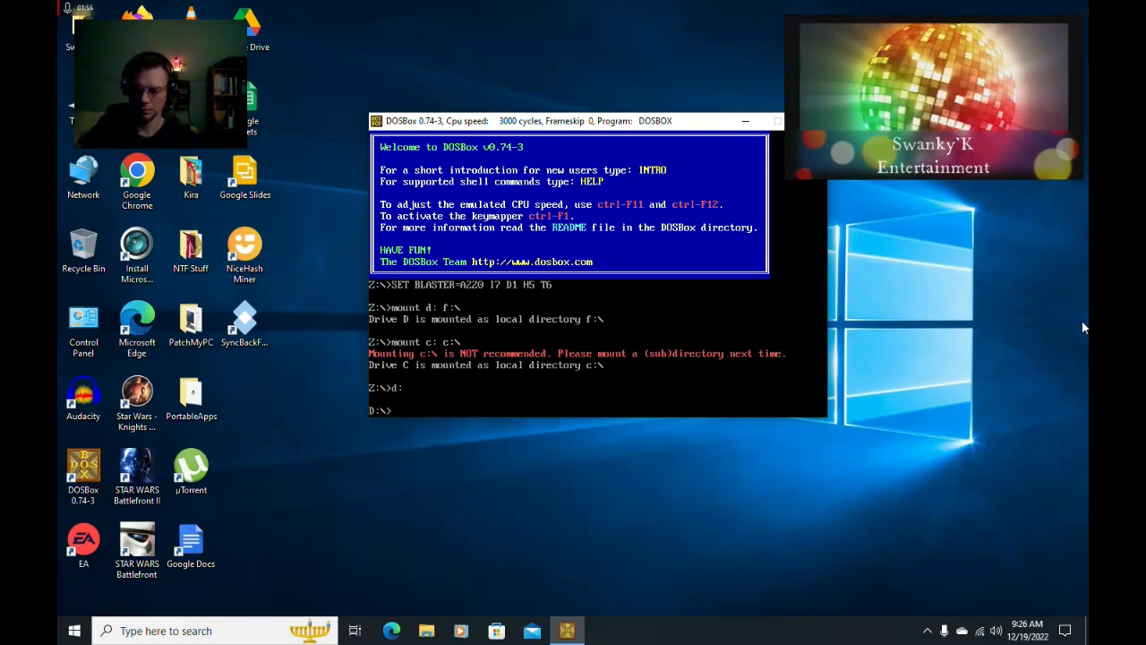
{"action": "type", "text": "dir"}
{"action": "key", "text": "Return"}
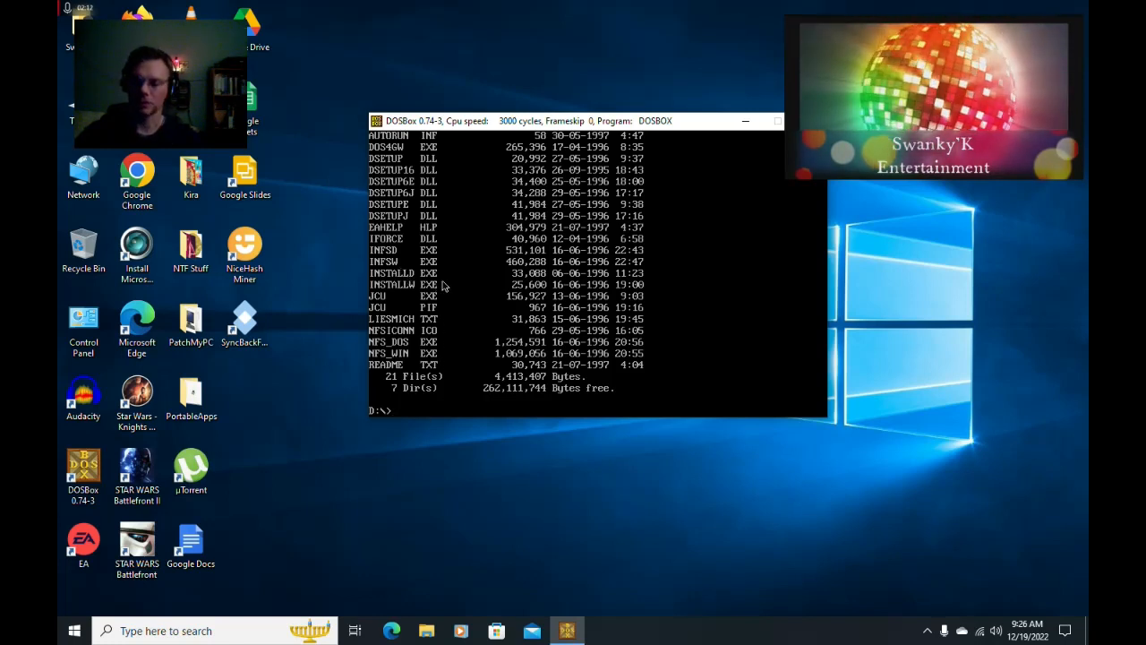
Run installd.exe from drive D and start the Install option for The Need for Speed Special Edition.
{"action": "type", "text": "installd.e"}
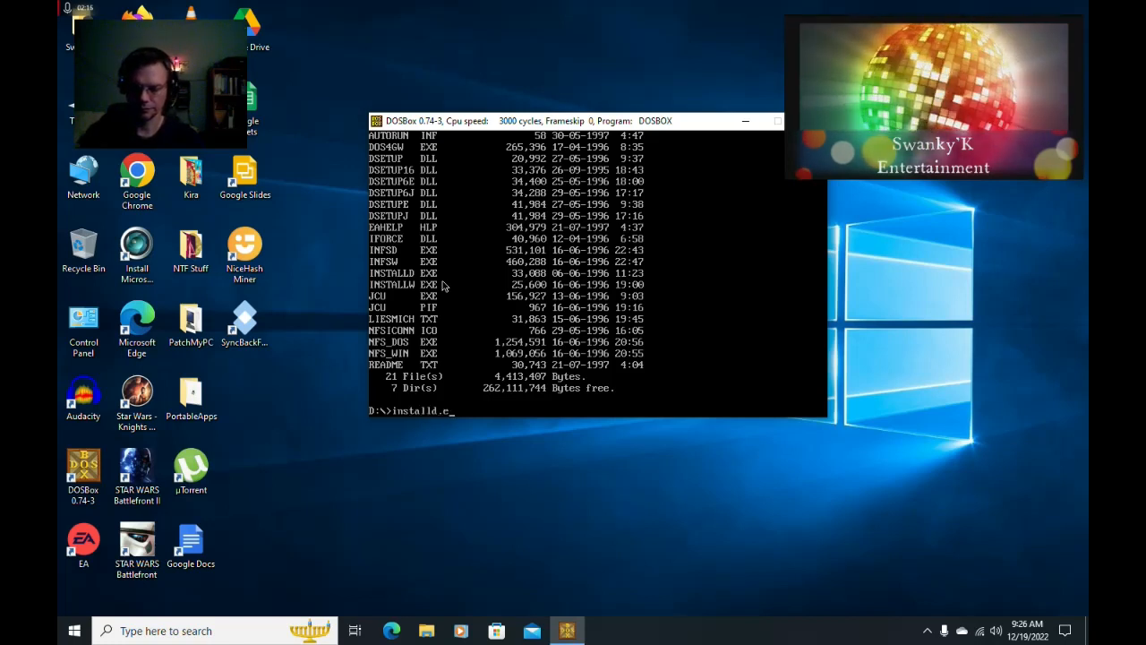
{"action": "type", "text": "xe"}
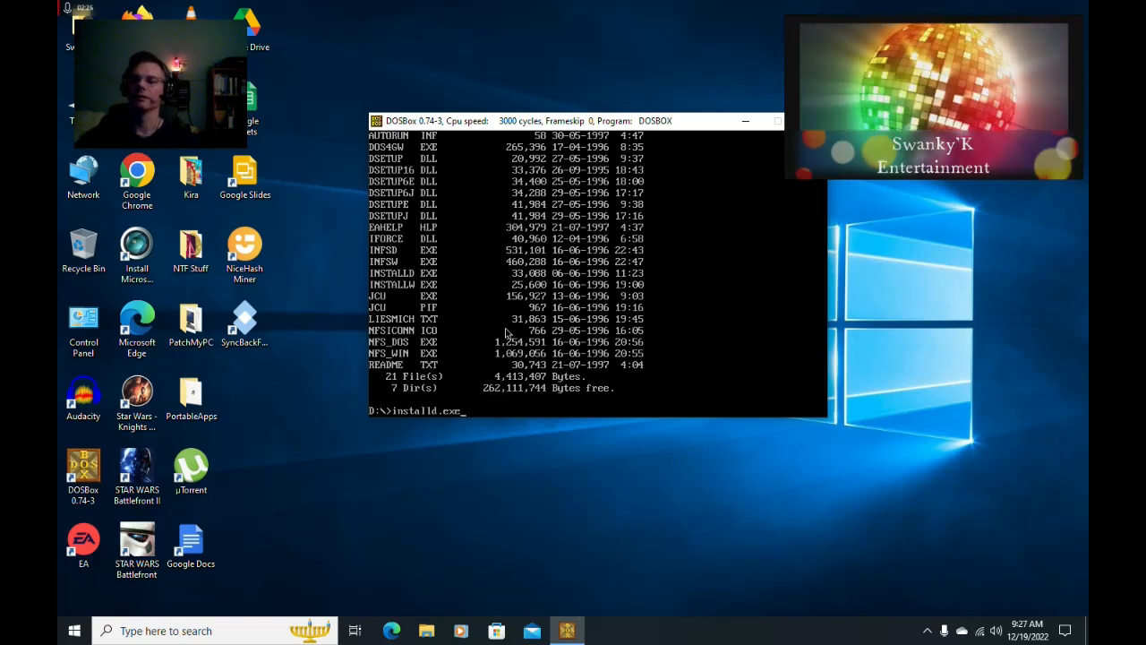
{"action": "key", "text": "Return"}
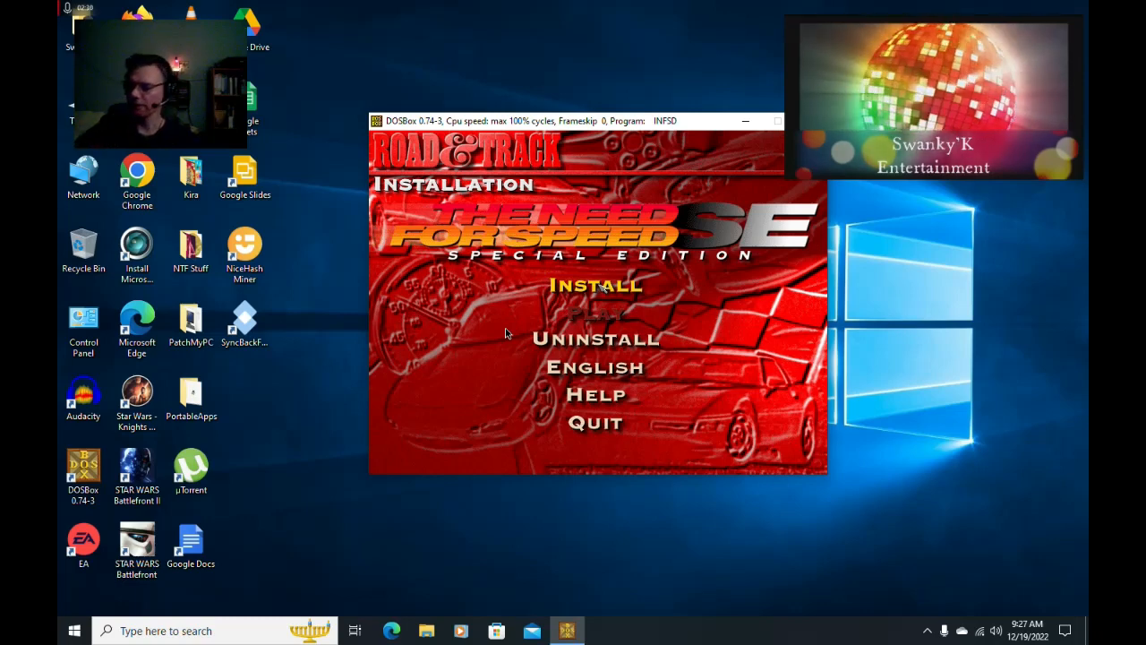
{"action": "left_click", "coordinate": [598, 289]}
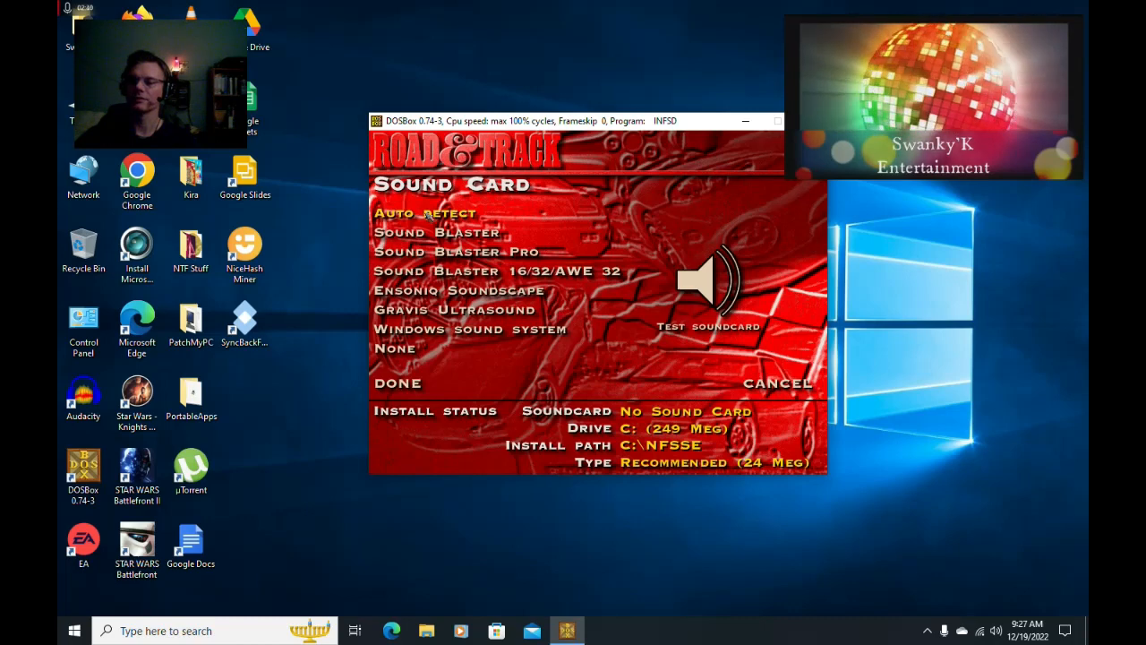
Auto-detect the sound card and accept the sound and video settings after testing both.
{"action": "left_click", "coordinate": [428, 215]}
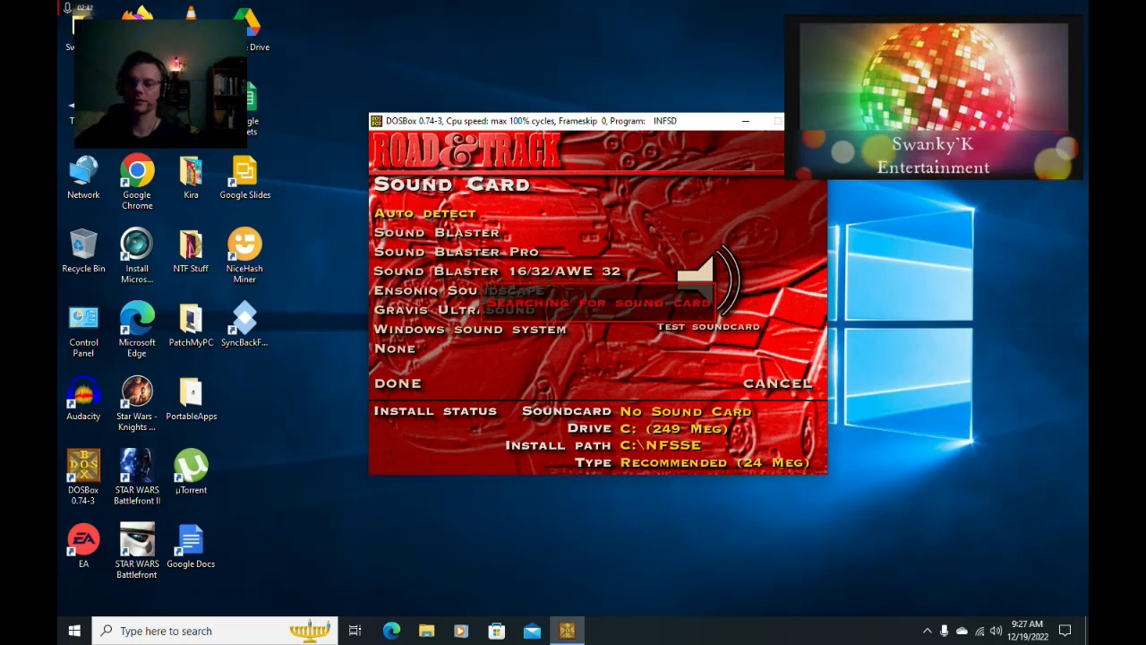
{"action": "left_click", "coordinate": [428, 215]}
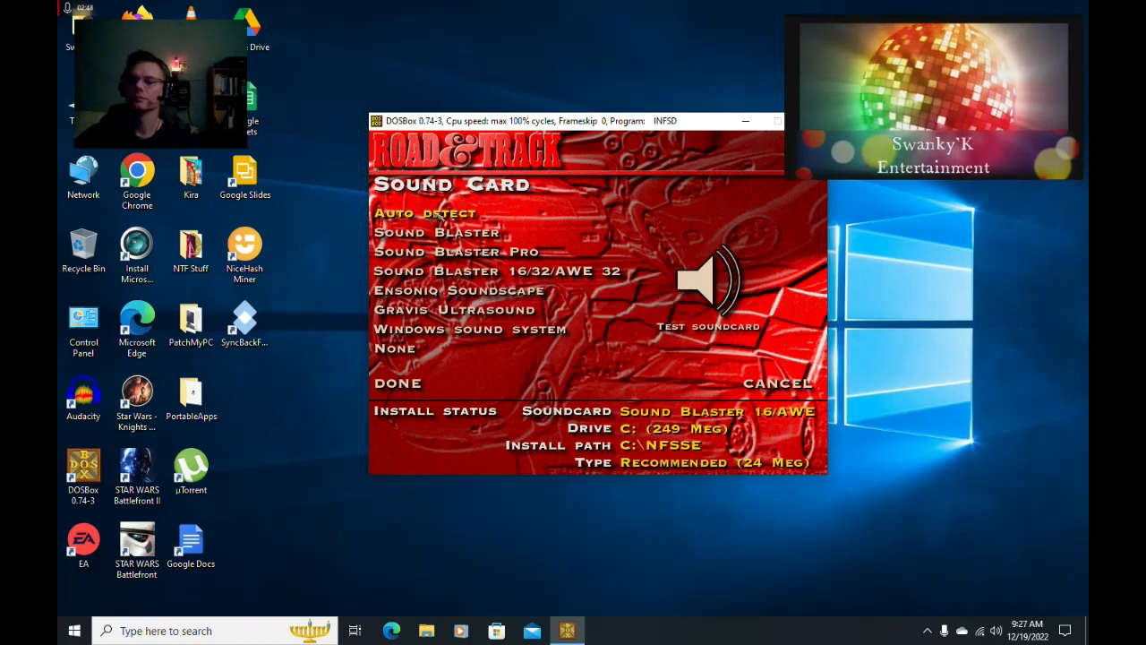
{"action": "left_click", "coordinate": [743, 288]}
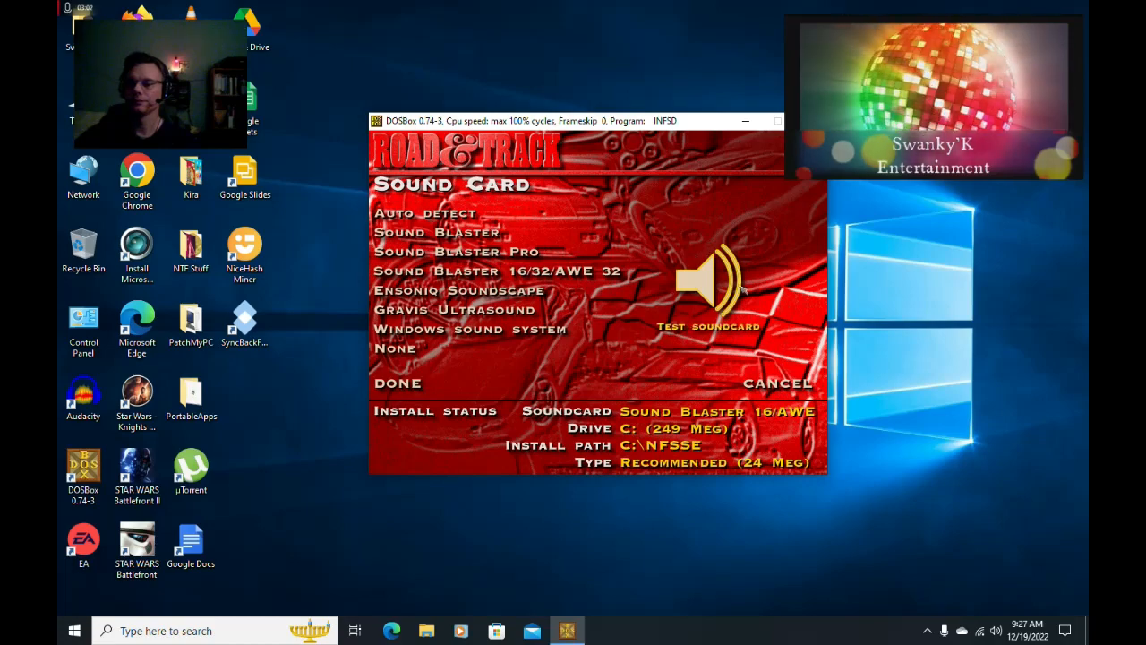
{"action": "left_click", "coordinate": [388, 386]}
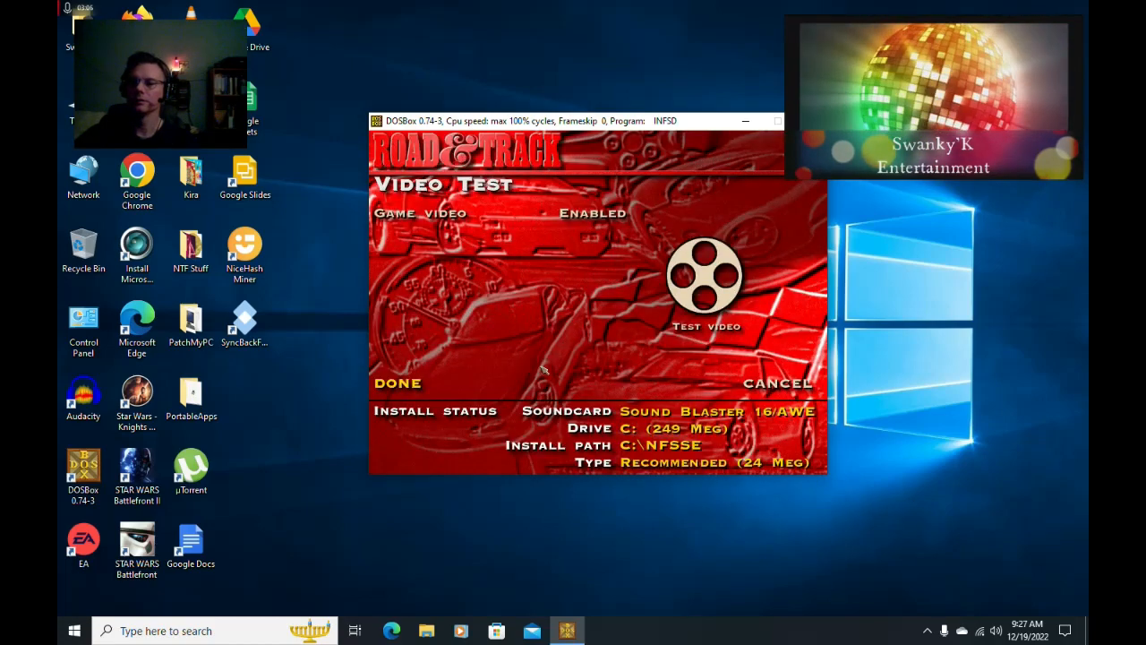
{"action": "left_click", "coordinate": [737, 299]}
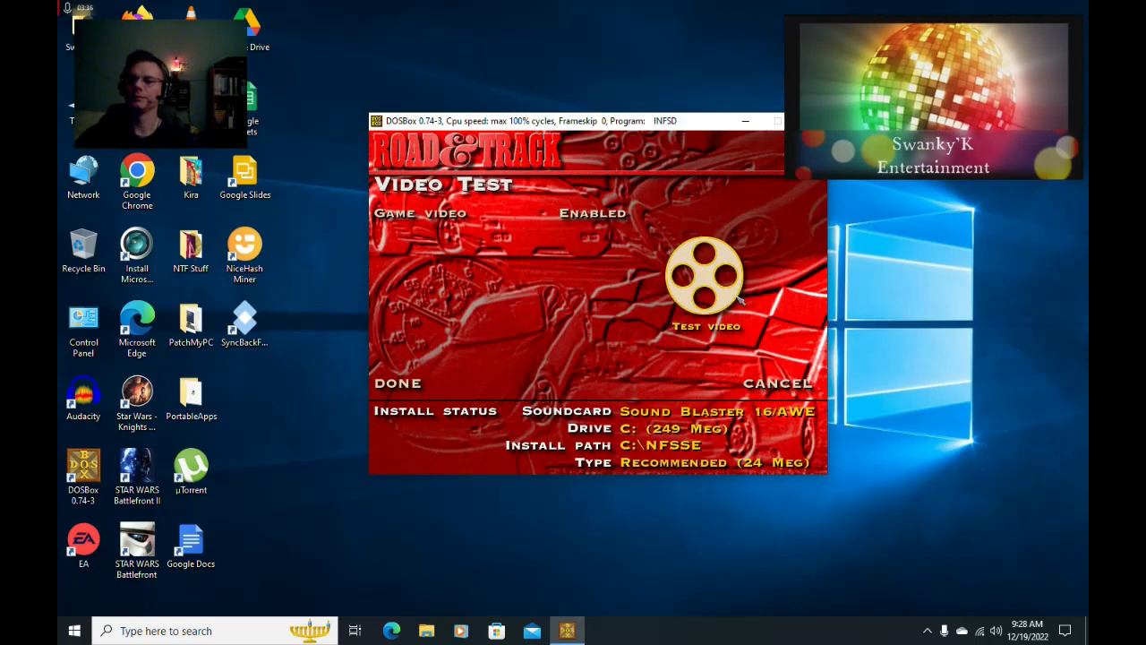
{"action": "left_click", "coordinate": [416, 383]}
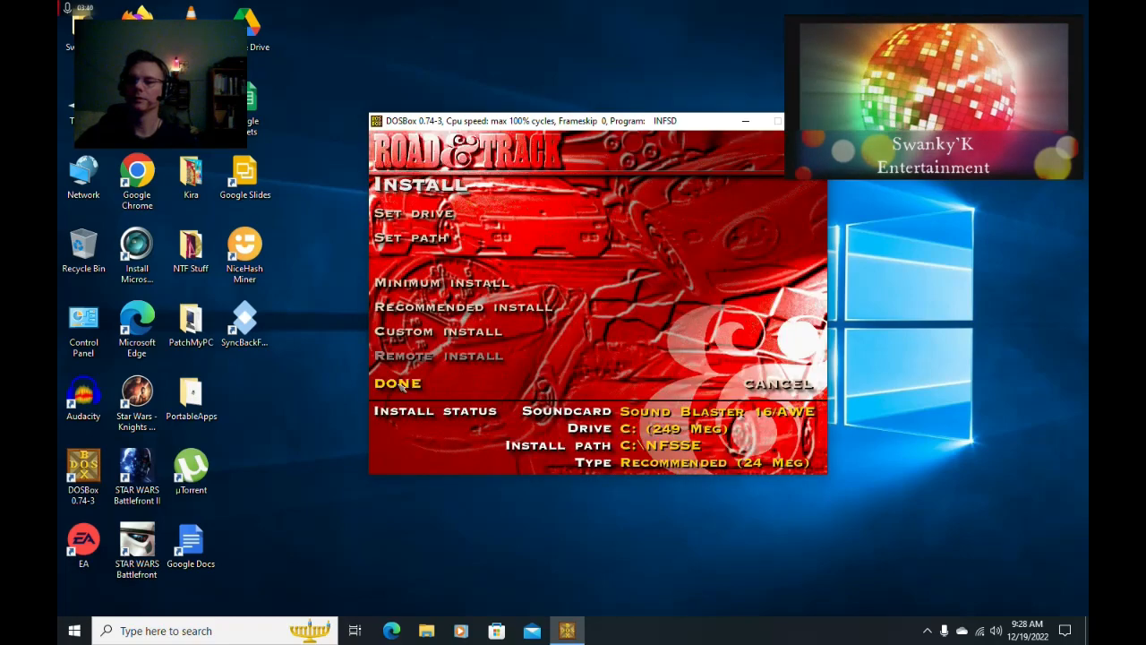
Choose a custom install and include Showcase Art, Speech Files, Car Slides and Track Textures.
{"action": "left_click", "coordinate": [463, 334]}
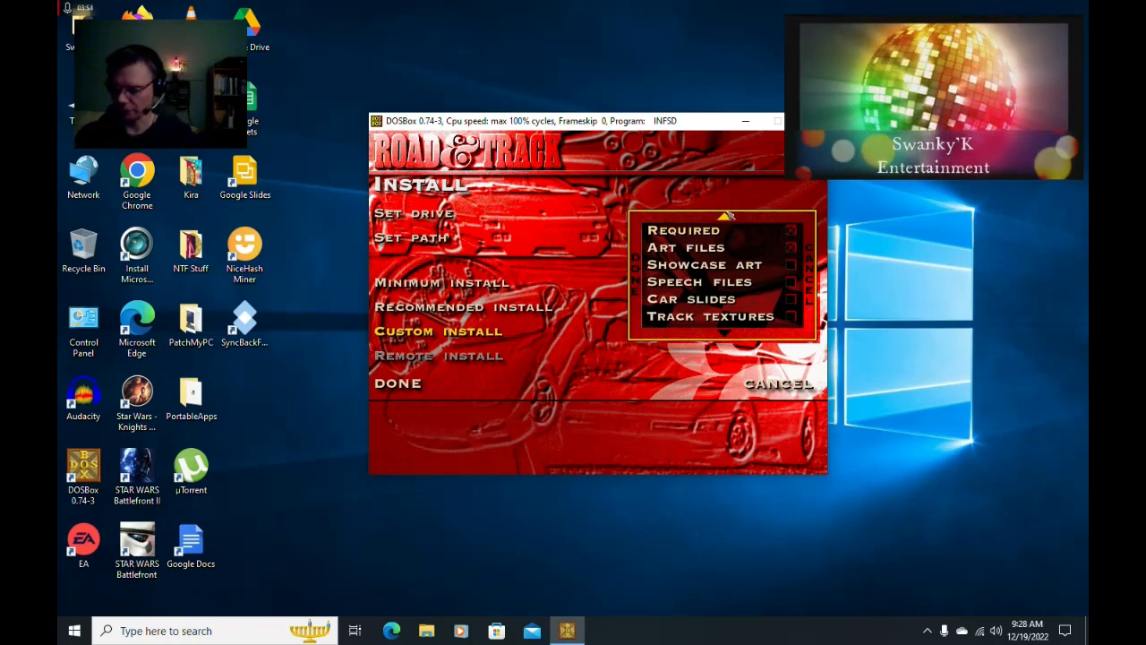
{"action": "left_click", "coordinate": [702, 266]}
{"action": "left_click", "coordinate": [704, 285]}
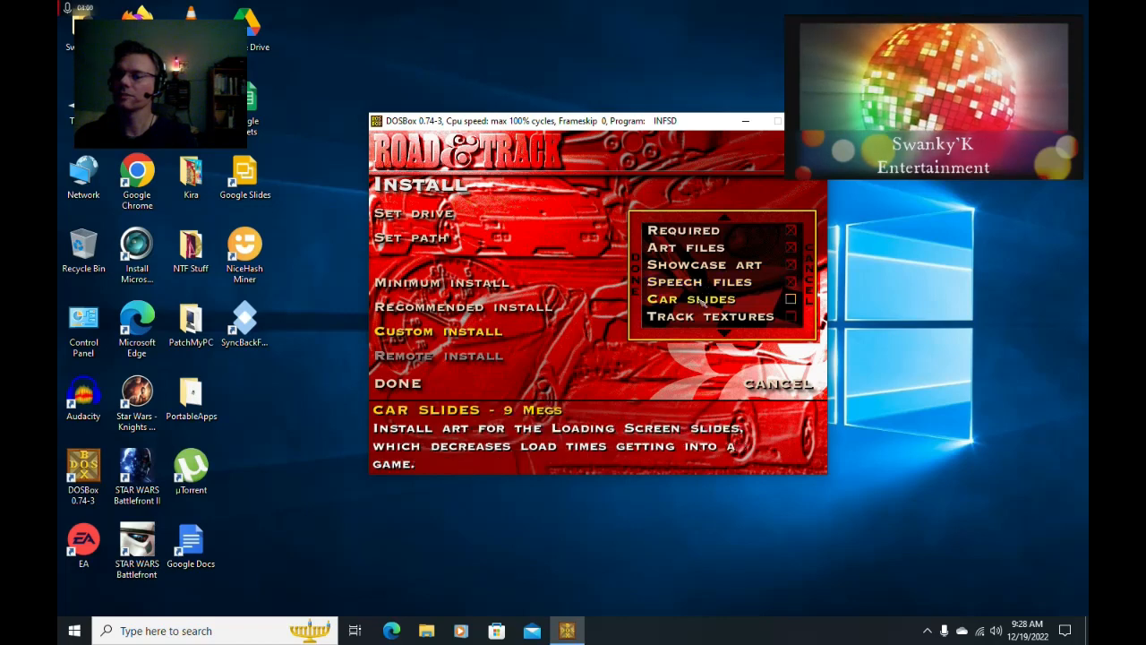
{"action": "left_click", "coordinate": [703, 300]}
{"action": "left_click", "coordinate": [704, 321]}
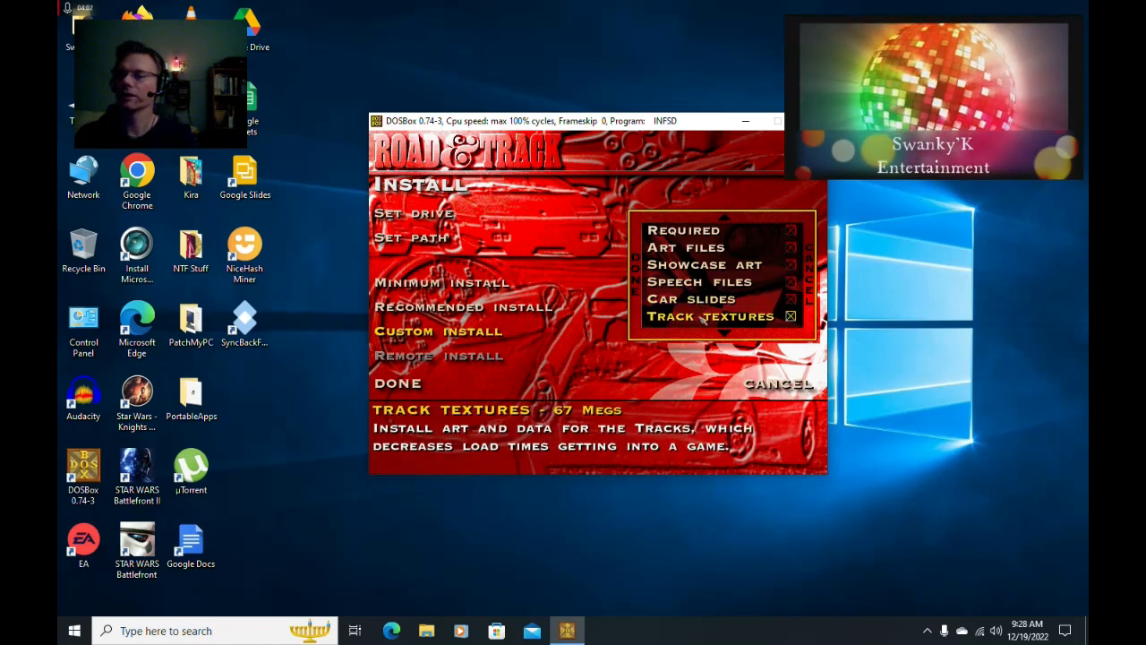
Add Miscellaneous and Dashes to the custom install, check the full component list and accept the selection.
{"action": "left_click", "coordinate": [702, 337]}
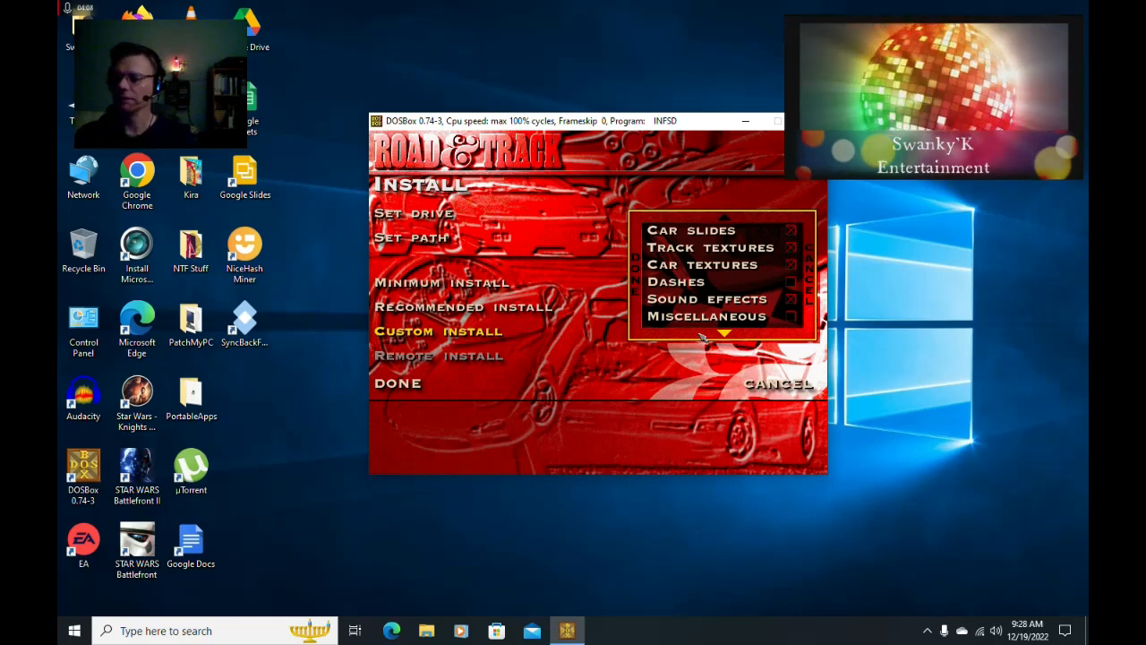
{"action": "left_click", "coordinate": [703, 319]}
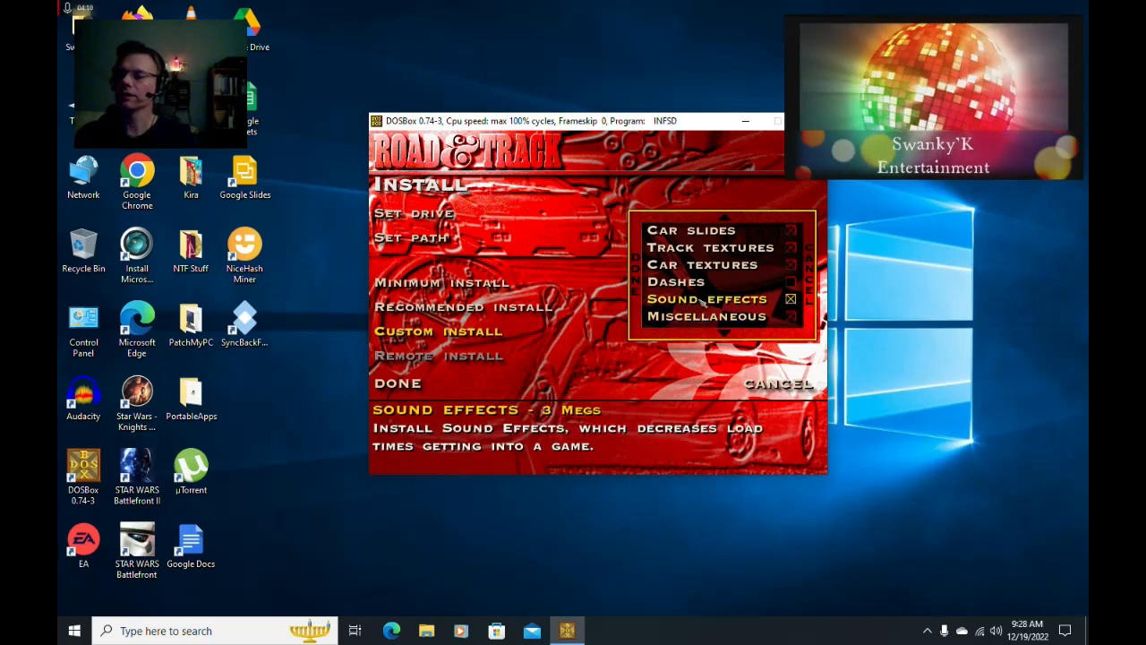
{"action": "left_click", "coordinate": [704, 284]}
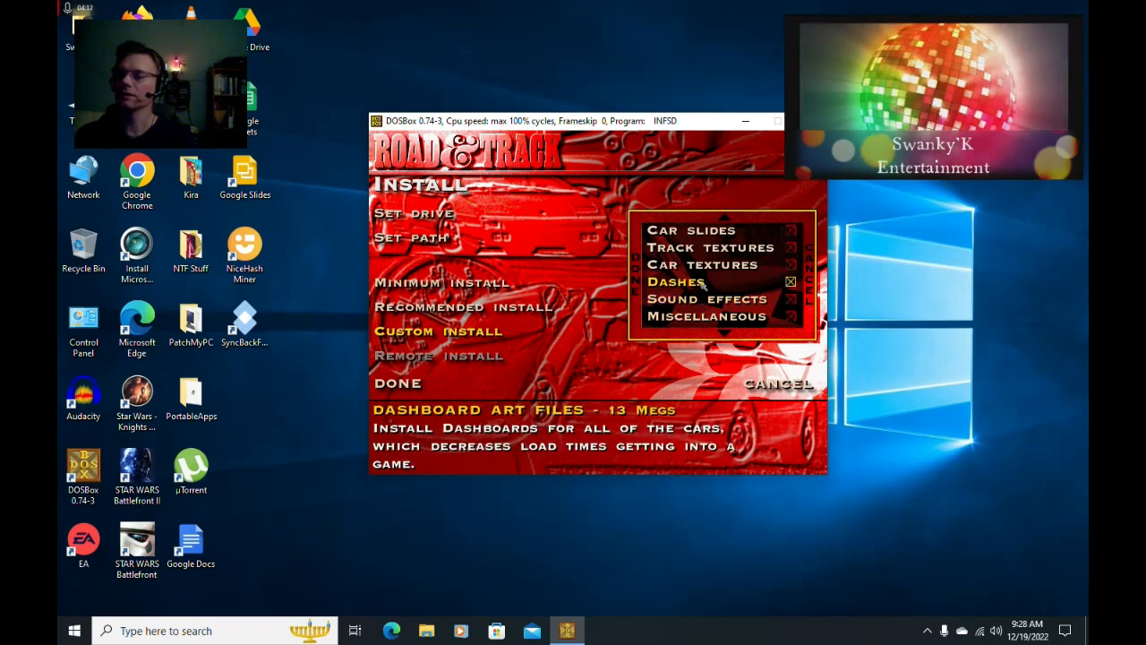
{"action": "left_click", "coordinate": [703, 222]}
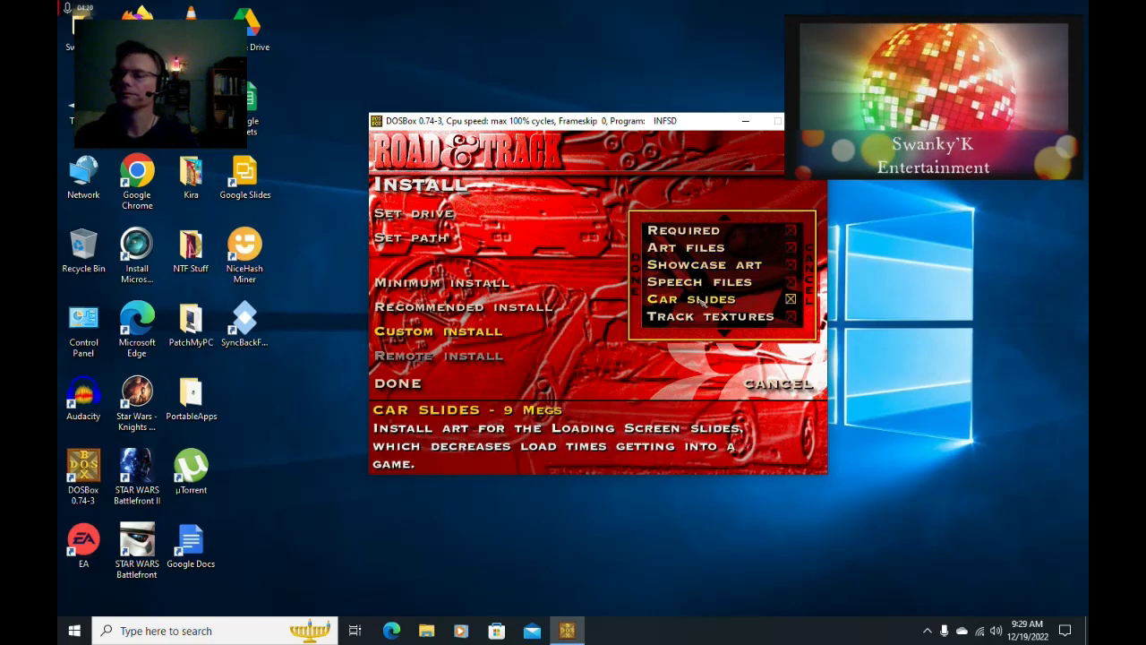
{"action": "left_click", "coordinate": [702, 337]}
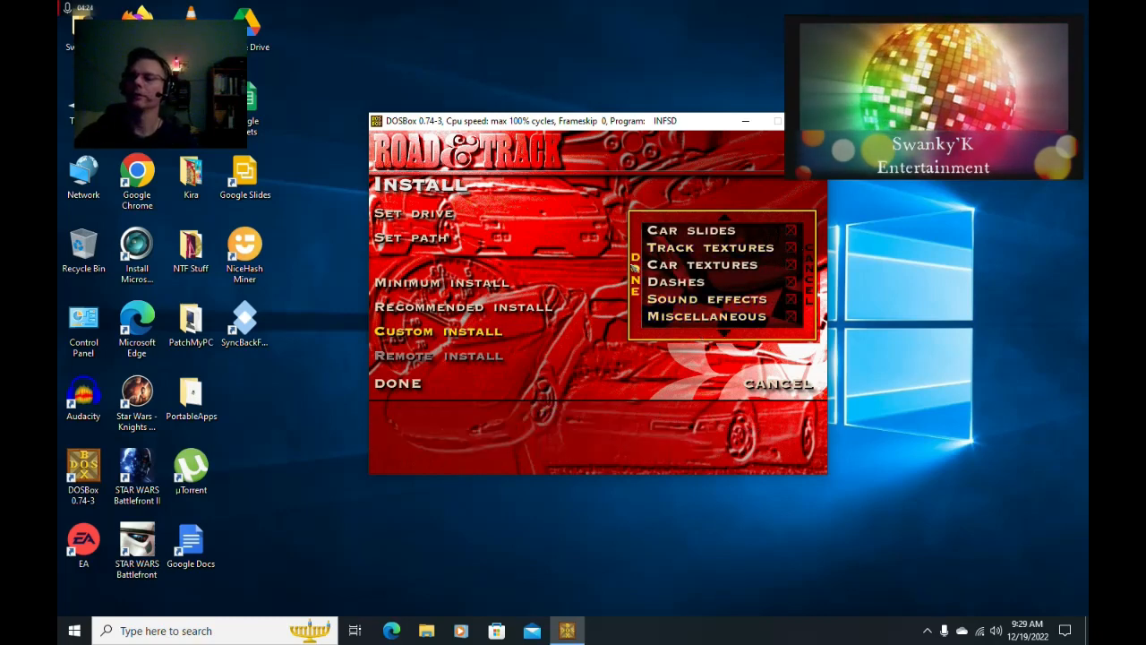
{"action": "left_click", "coordinate": [634, 269]}
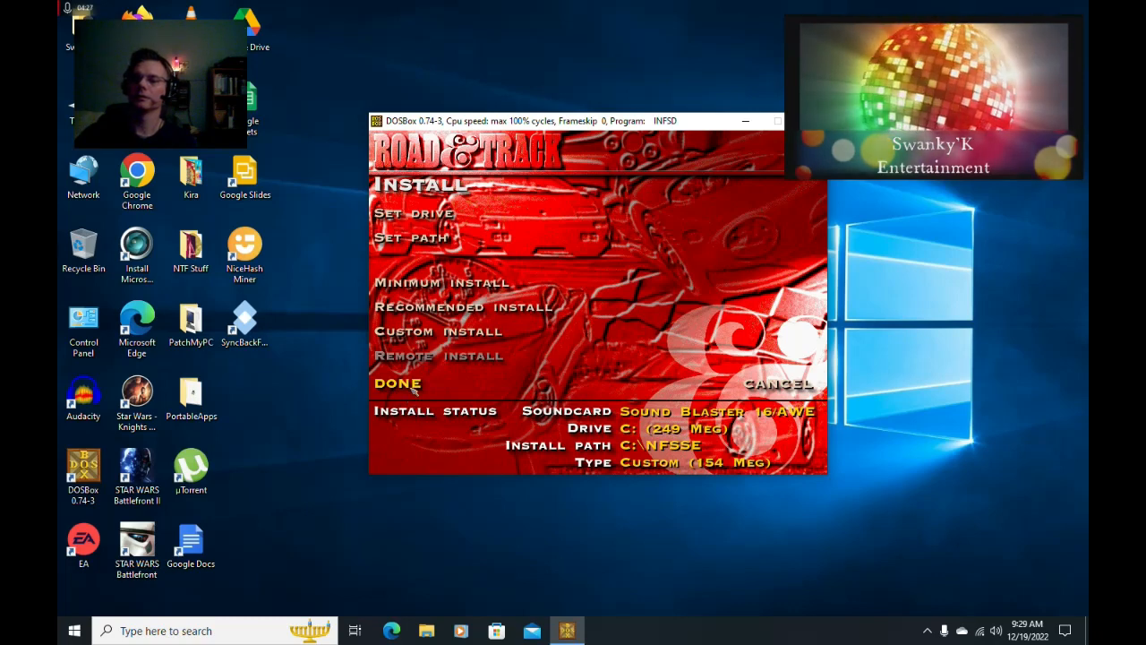
Accept the custom install settings and proceed with installing the game to C:\NFSSE.
{"action": "left_click", "coordinate": [415, 385]}
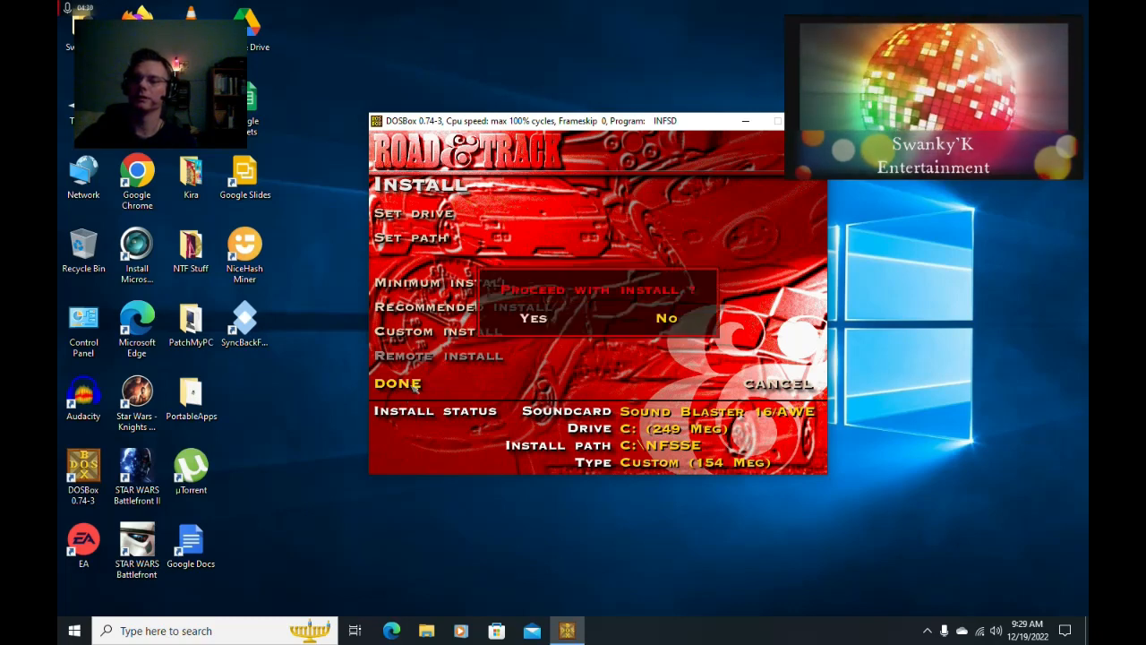
{"action": "left_click", "coordinate": [535, 319]}
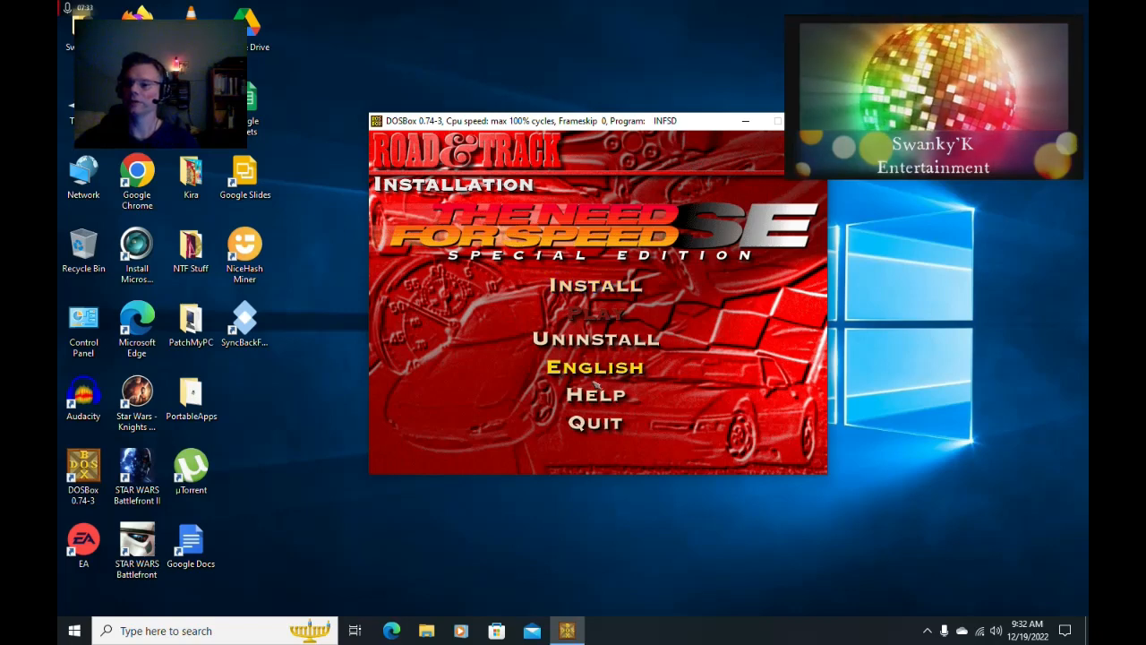
Quit the installer to the system and exit DOSBox from the C:\NFSSE prompt.
{"action": "left_click", "coordinate": [600, 428]}
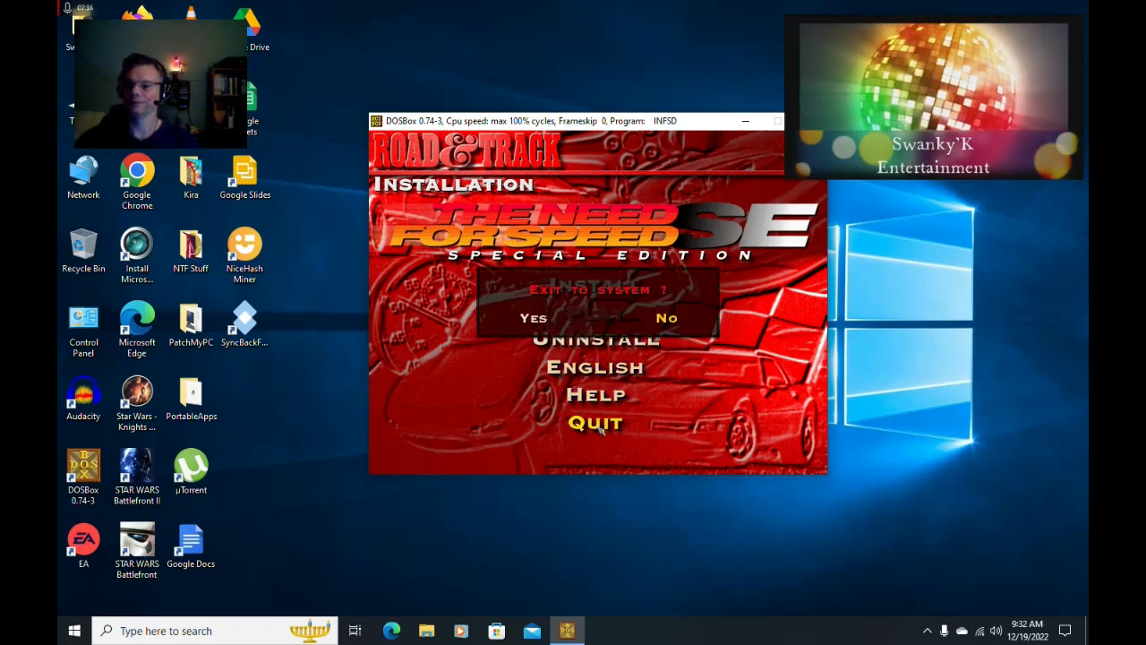
{"action": "left_click", "coordinate": [535, 317]}
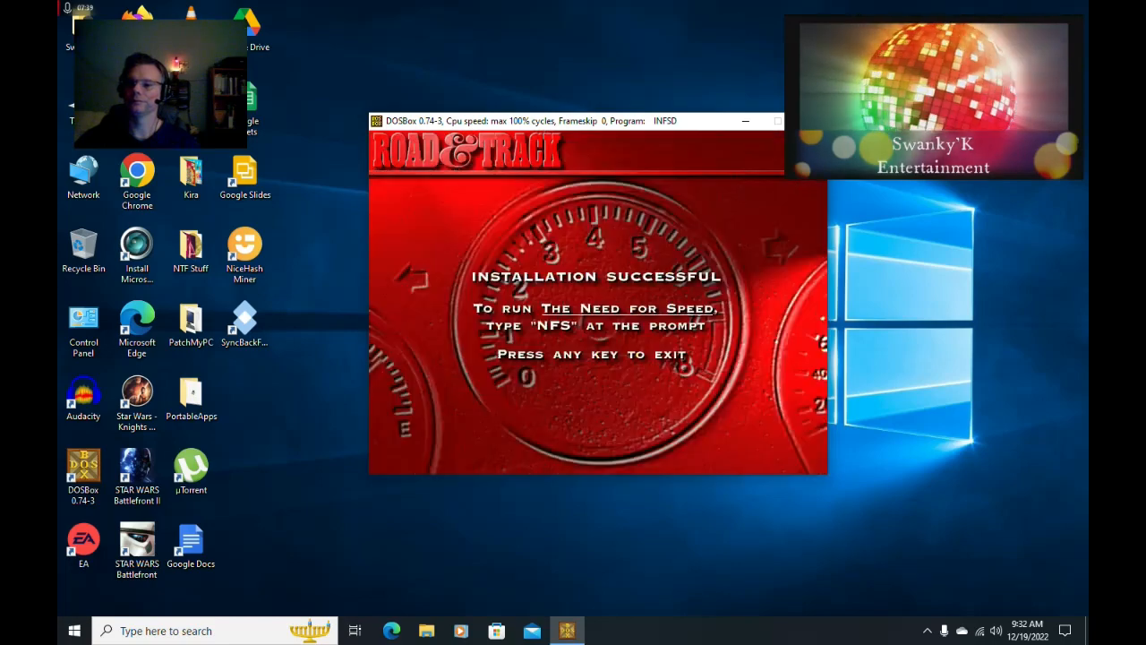
{"action": "key", "text": "Return"}
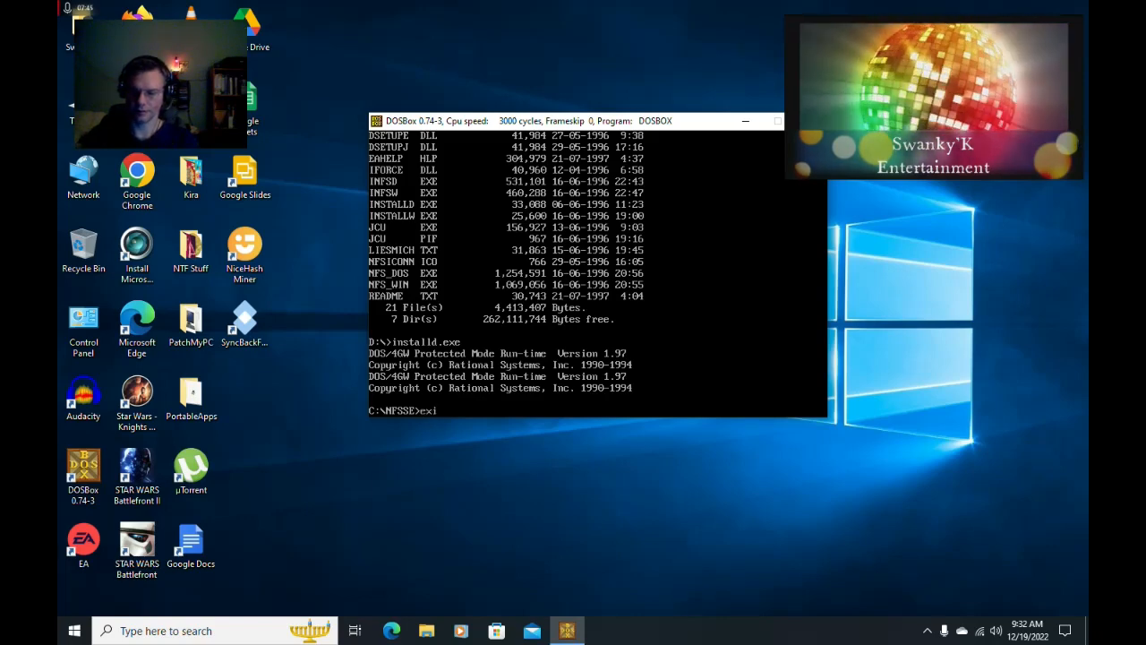
{"action": "type", "text": "exit"}
{"action": "key", "text": "Return"}
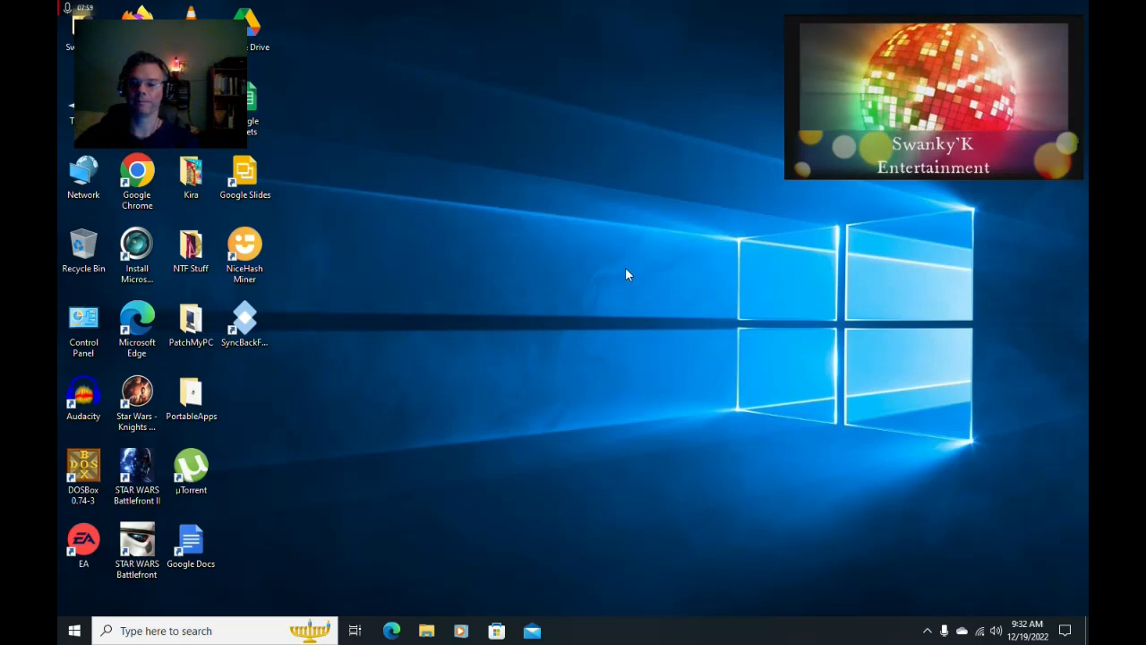
Copy the UNIVBE application from the UNIVBE folder in Downloads and close the File Explorer window.
{"action": "left_click", "coordinate": [426, 631]}
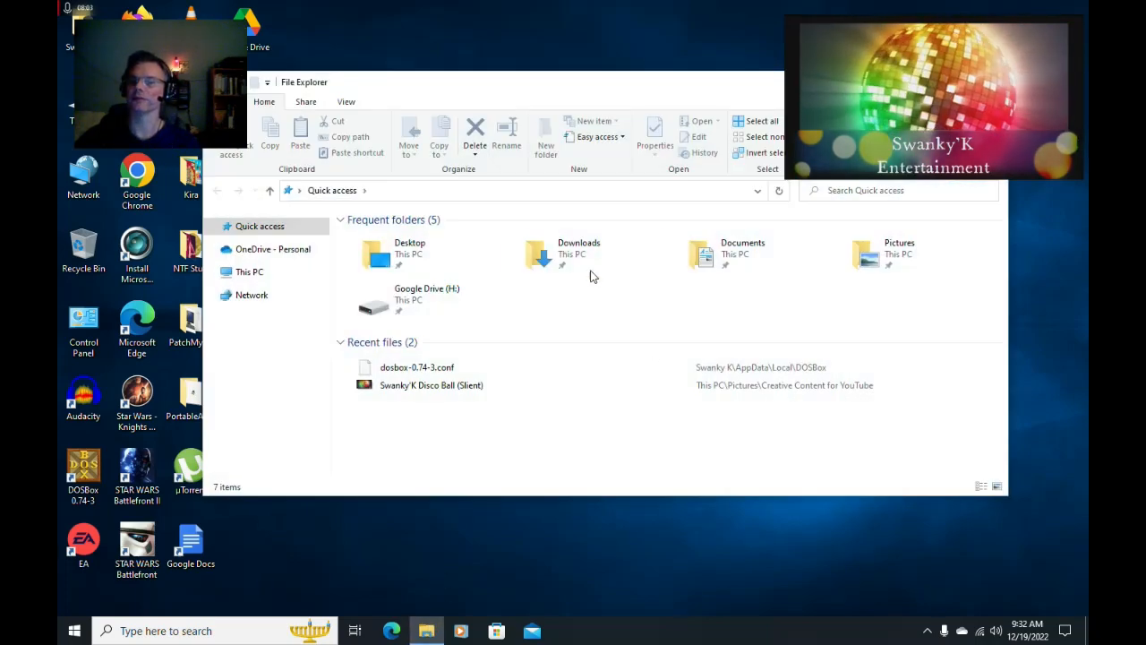
{"action": "double_click", "coordinate": [584, 257]}
{"action": "scroll", "coordinate": [484, 295], "scroll_direction": "down", "scroll_amount": 2}
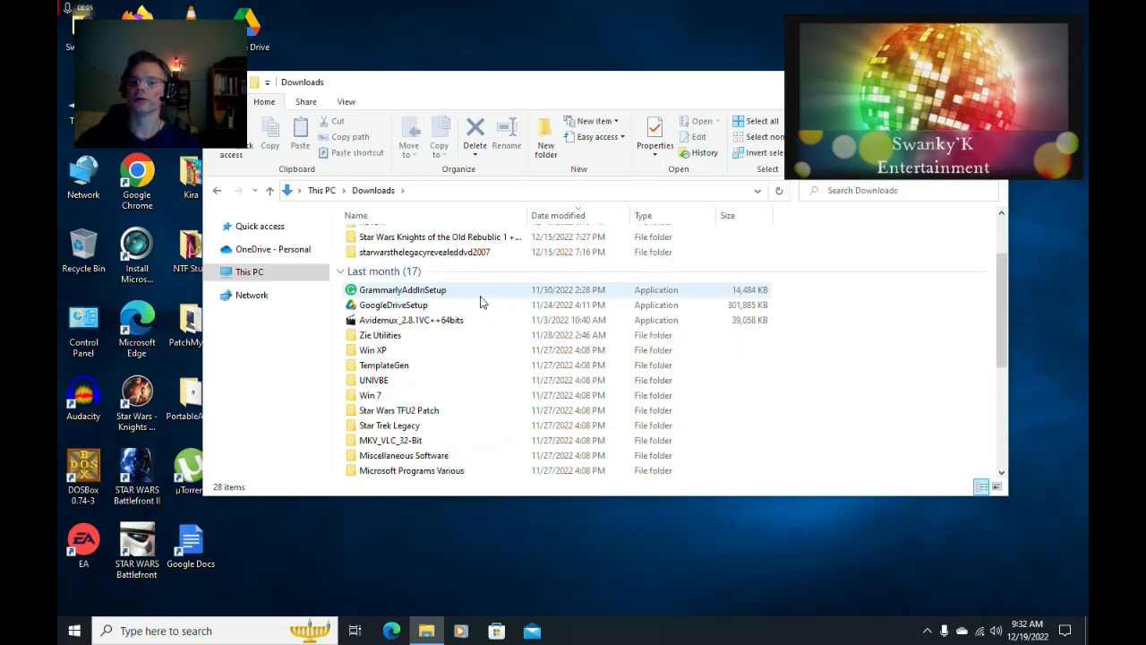
{"action": "double_click", "coordinate": [380, 380]}
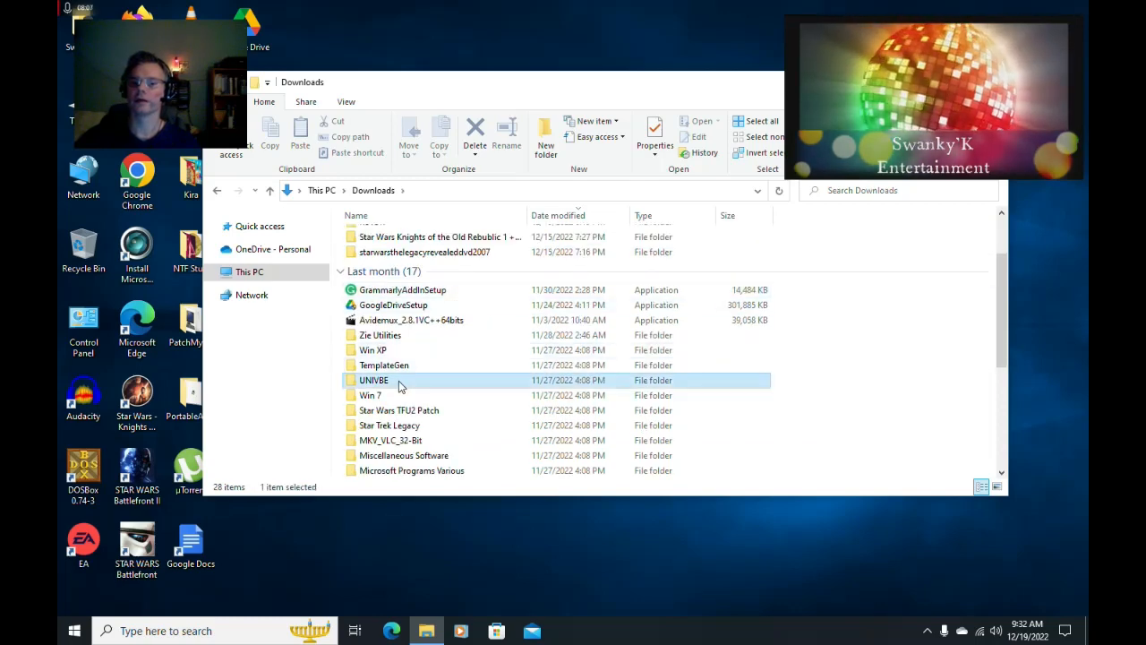
{"action": "left_click", "coordinate": [379, 237]}
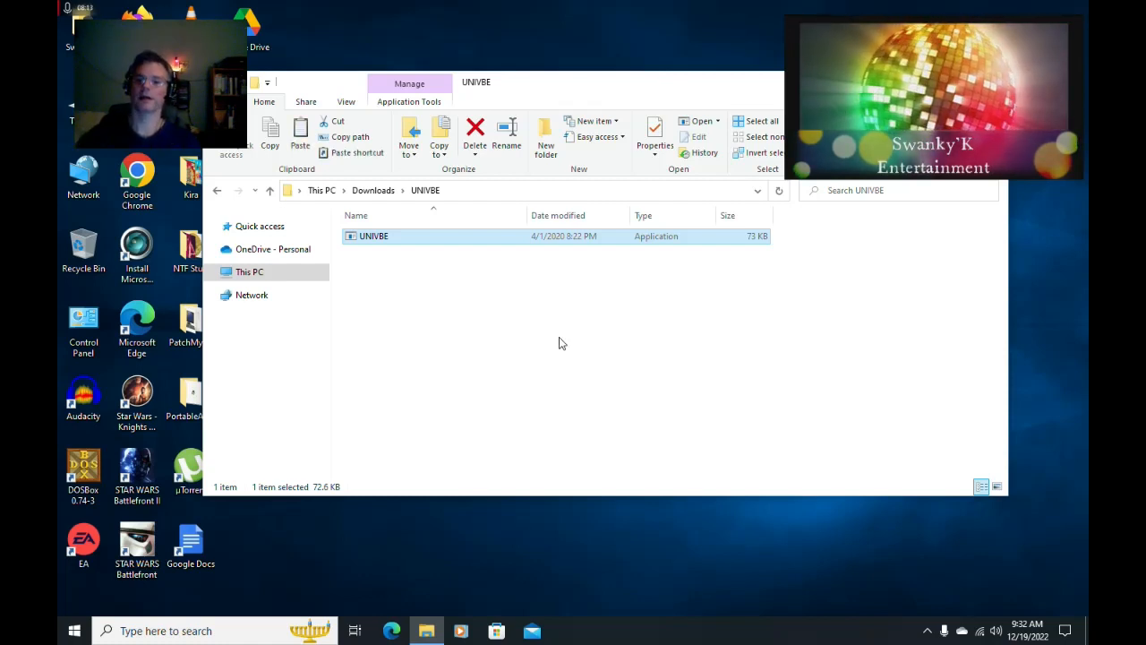
{"action": "left_click", "coordinate": [984, 83]}
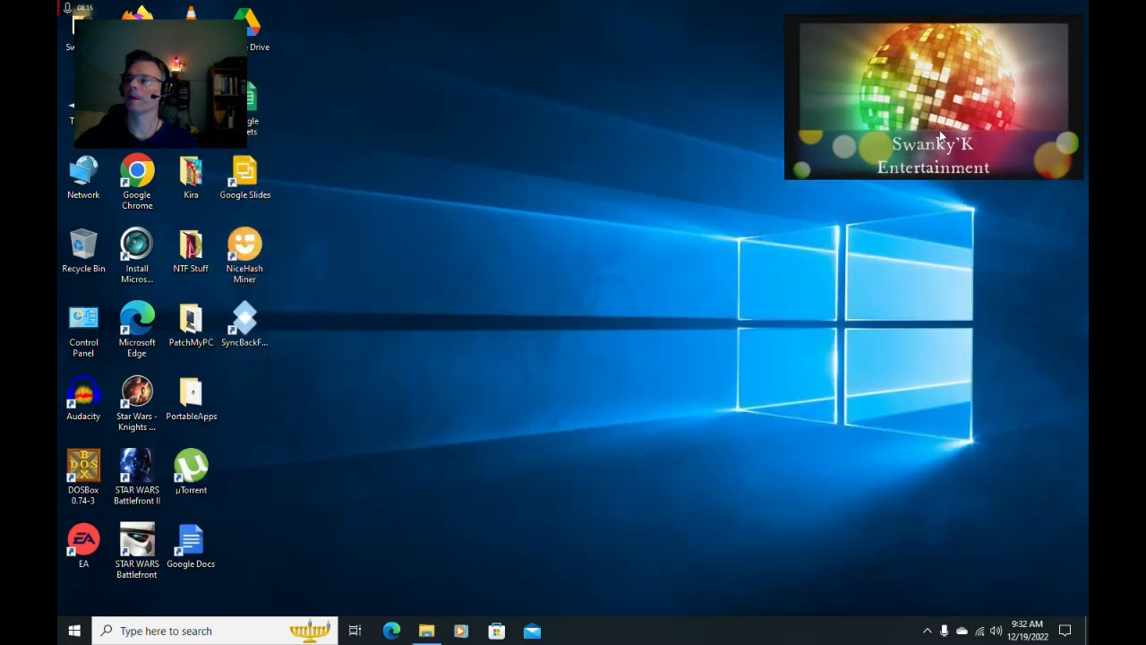
Paste the copied UNIVBE application into the NFSSE folder on the Win 10 Edu (C:) drive.
{"action": "left_click", "coordinate": [429, 627]}
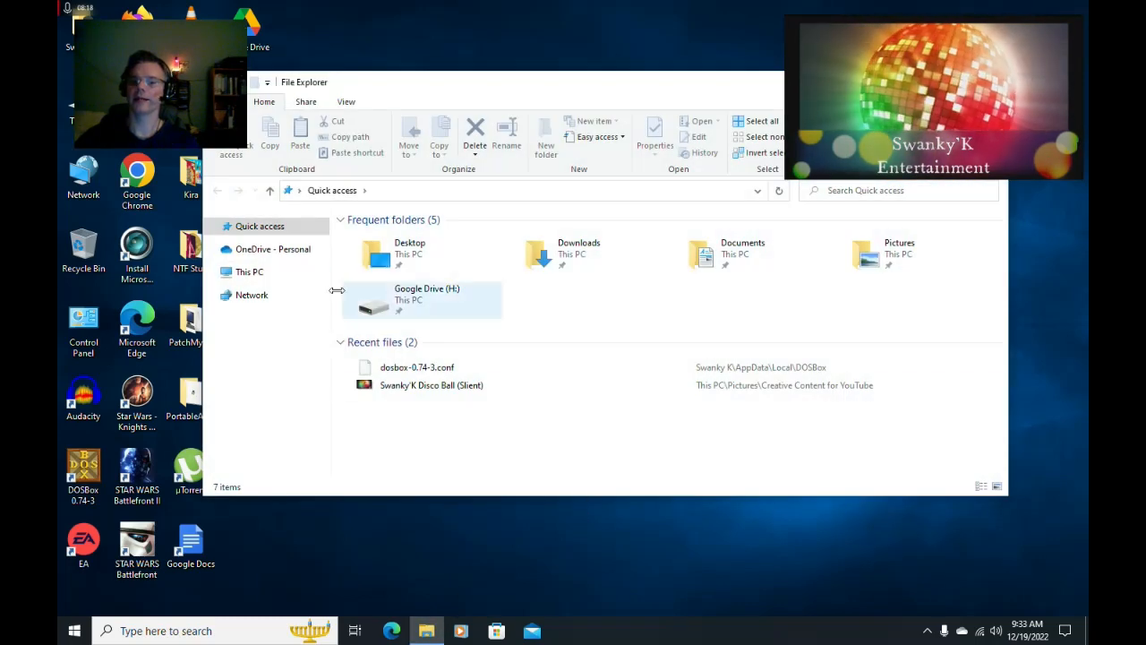
{"action": "left_click", "coordinate": [255, 273]}
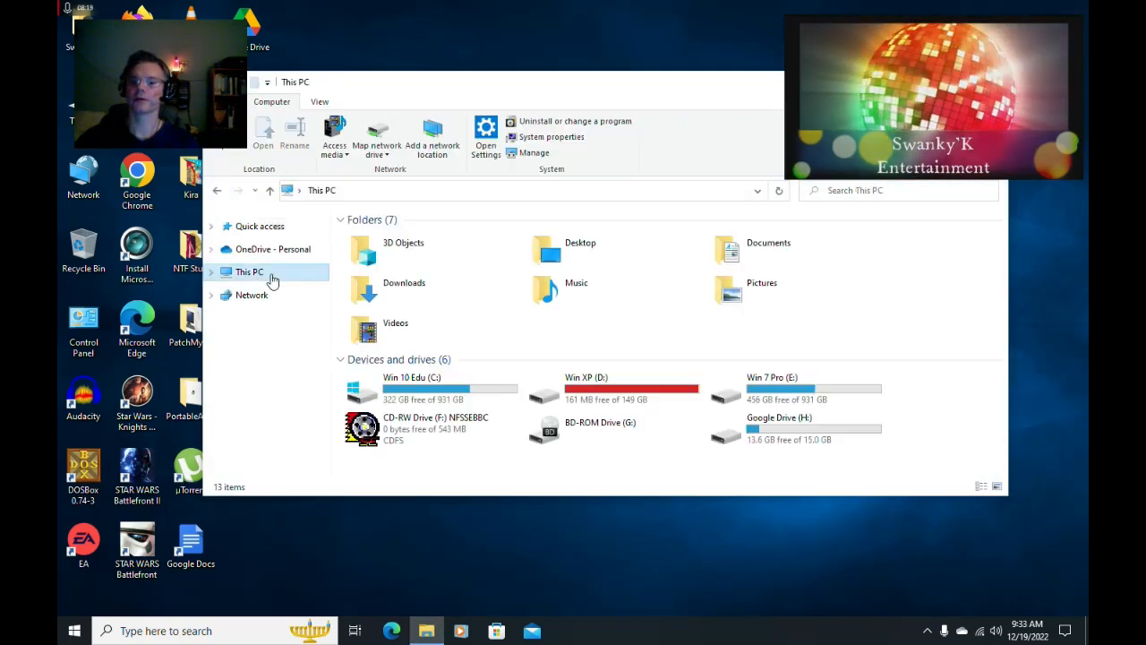
{"action": "left_click", "coordinate": [437, 390]}
{"action": "double_click", "coordinate": [437, 390]}
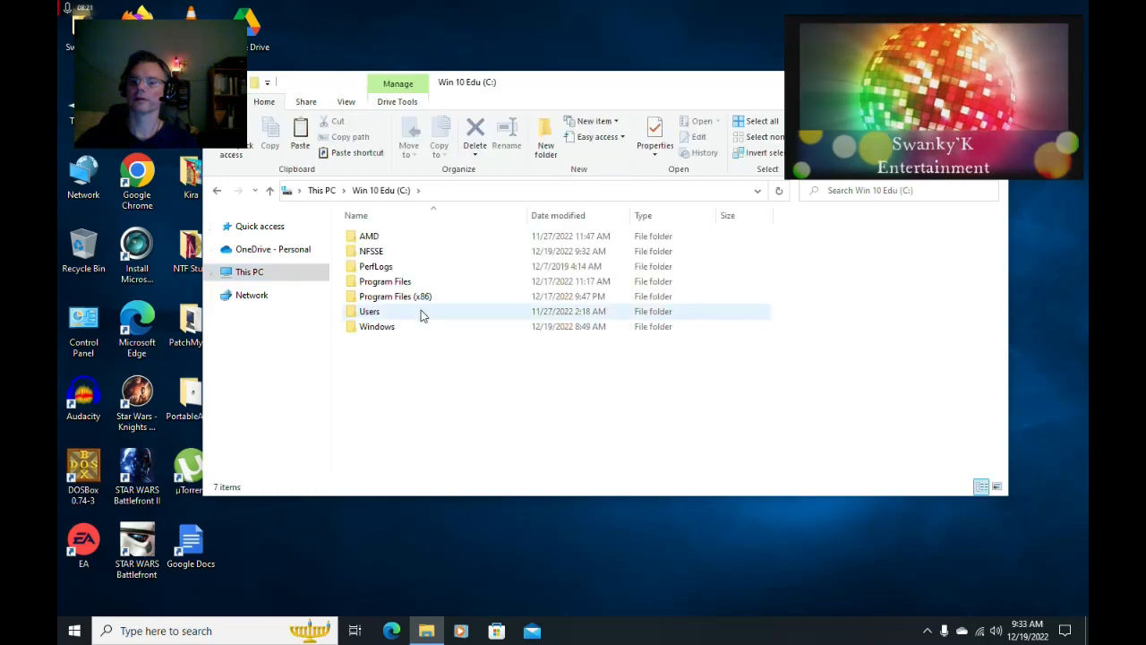
{"action": "double_click", "coordinate": [403, 253]}
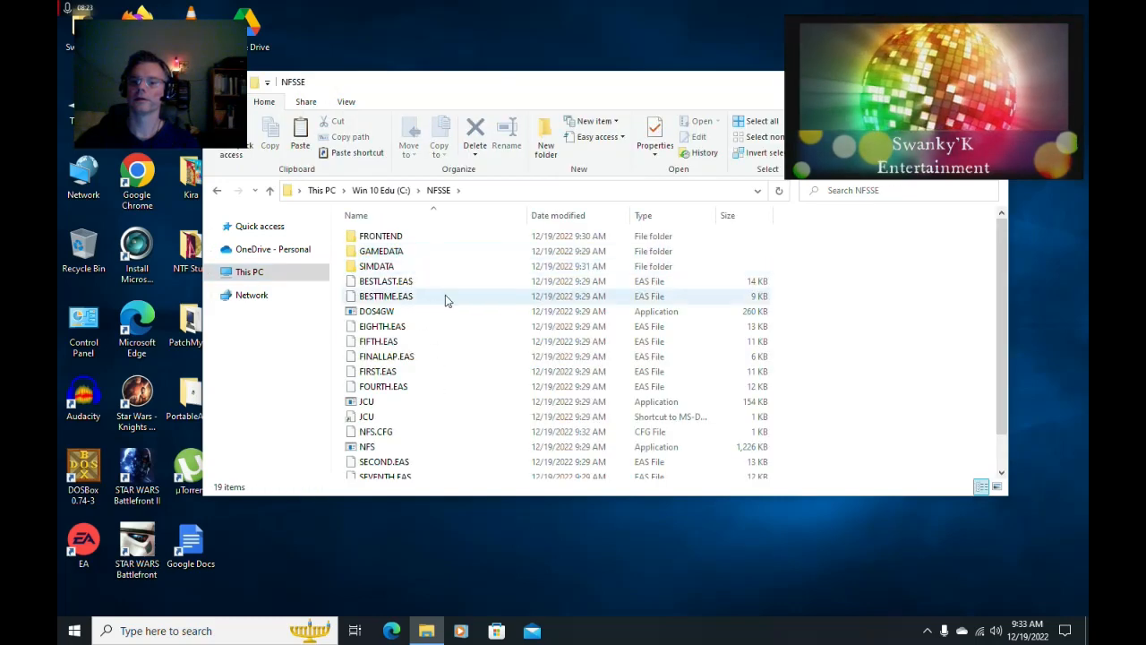
{"action": "scroll", "coordinate": [445, 294], "scroll_direction": "down", "scroll_amount": 1}
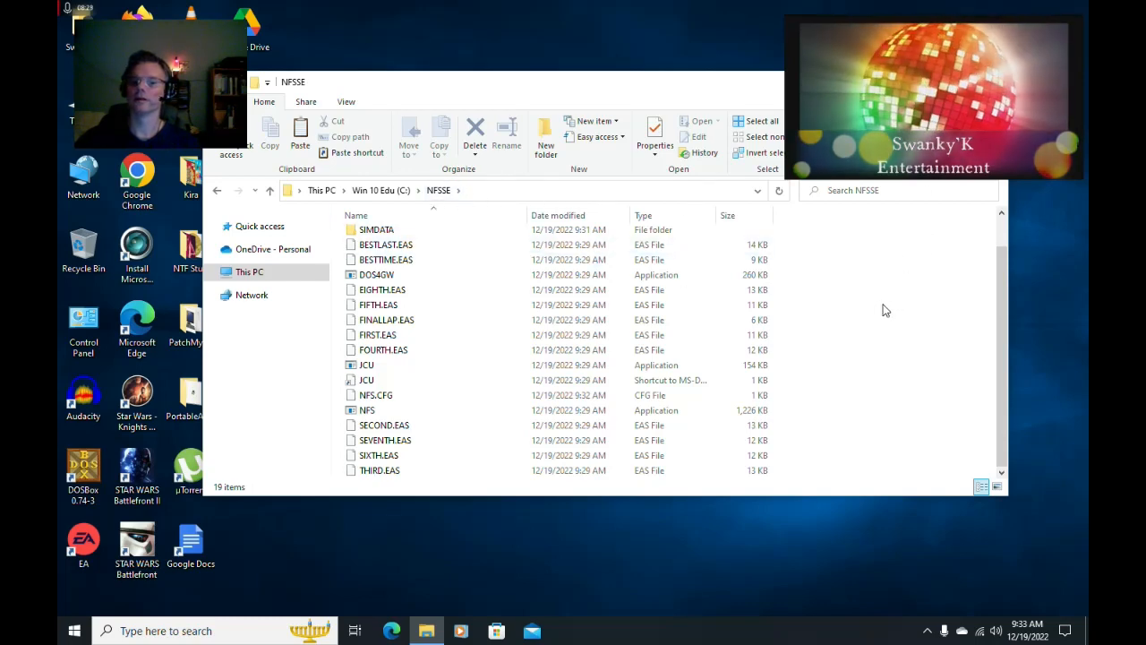
{"action": "key", "text": "ctrl+v"}
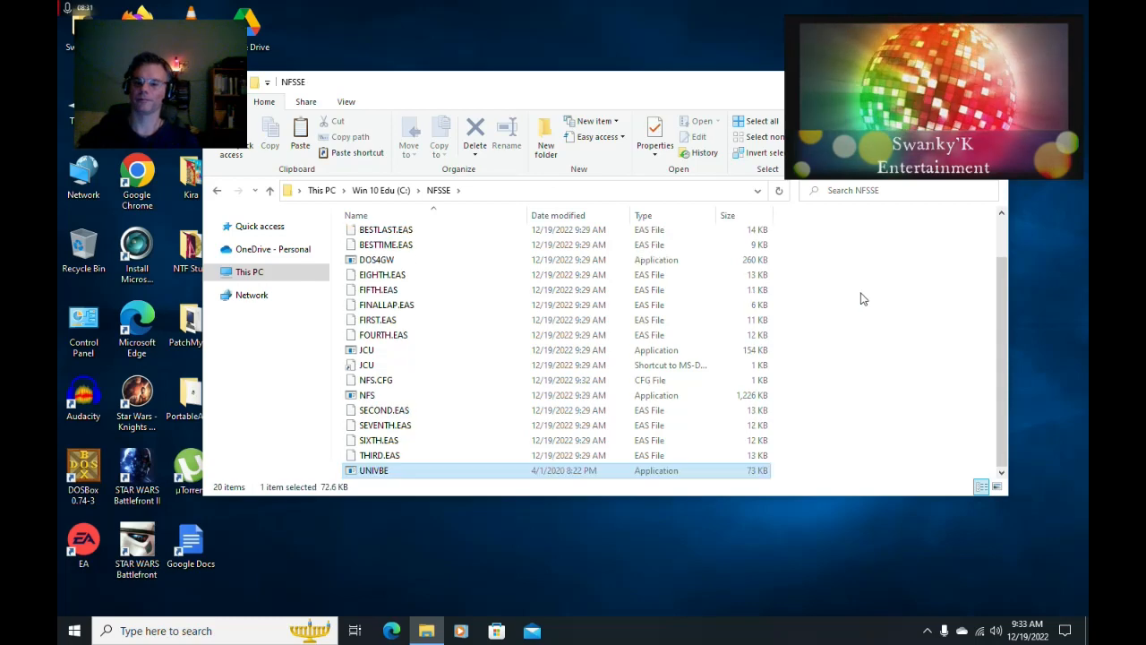
{"action": "scroll", "coordinate": [864, 309], "scroll_direction": "up", "scroll_amount": 2}
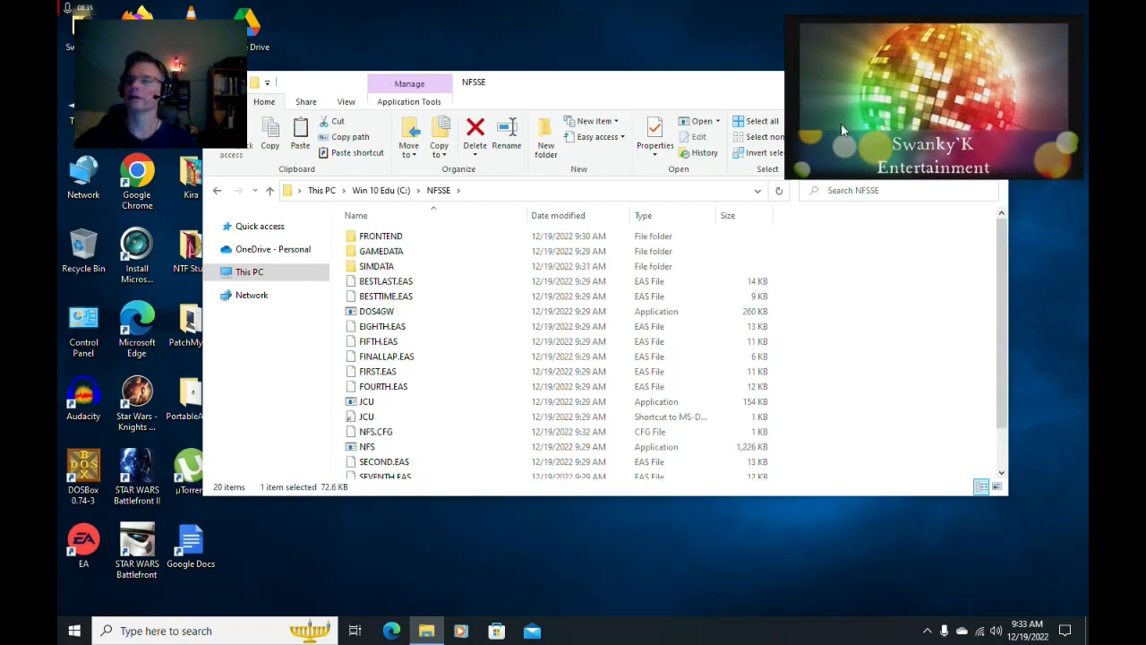
Check the game folder's name on drive C and the files inside it, and close File Explorer.
{"action": "left_click", "coordinate": [383, 191]}
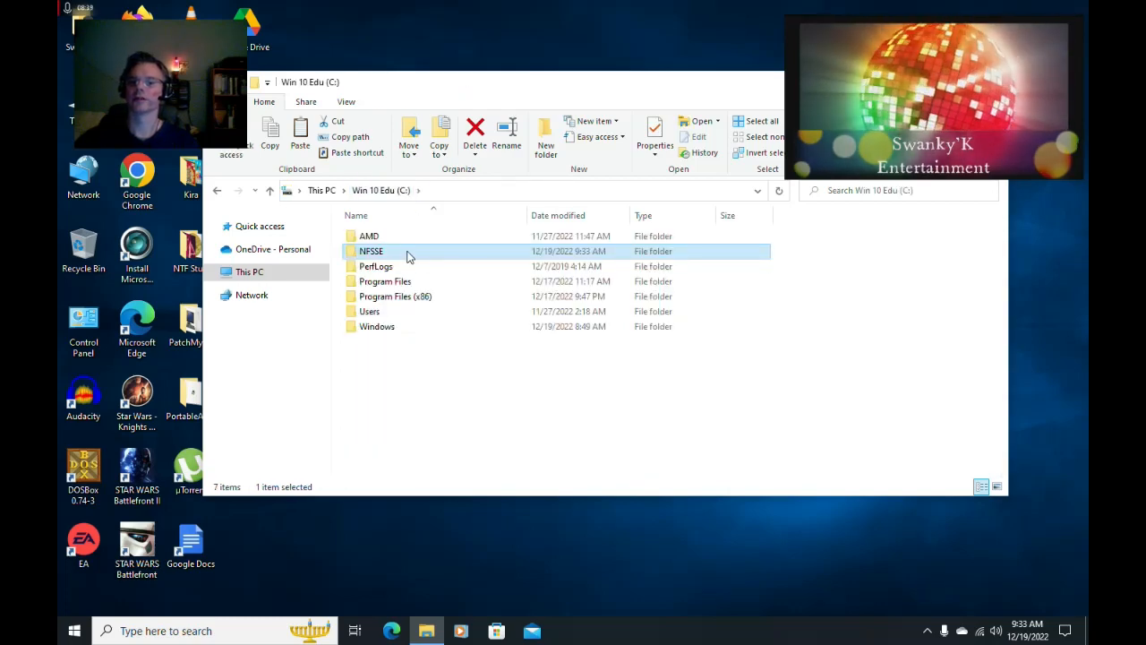
{"action": "key", "text": "F2"}
{"action": "key", "text": "Return"}
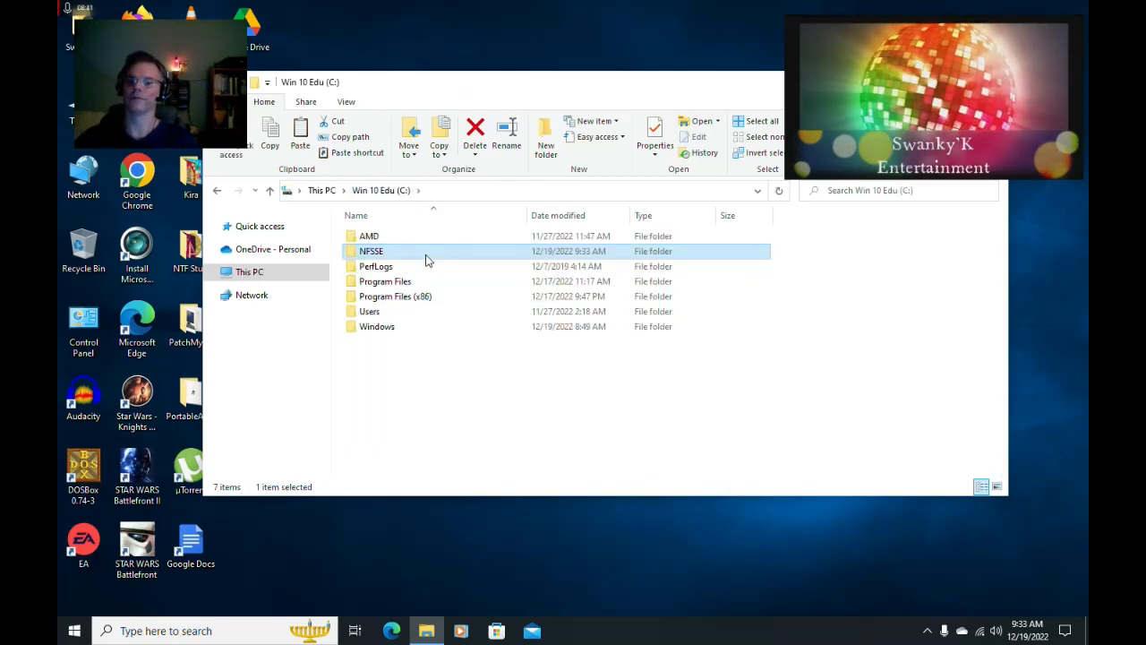
{"action": "double_click", "coordinate": [421, 253]}
{"action": "scroll", "coordinate": [742, 380], "scroll_direction": "down", "scroll_amount": 1}
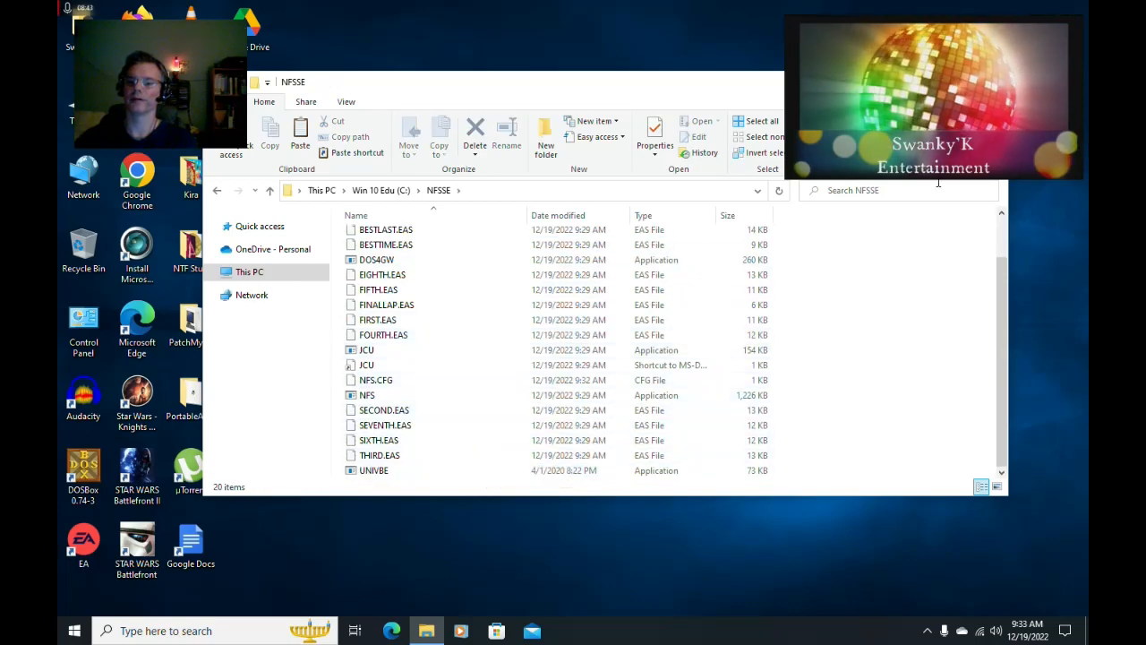
{"action": "left_click", "coordinate": [990, 77]}
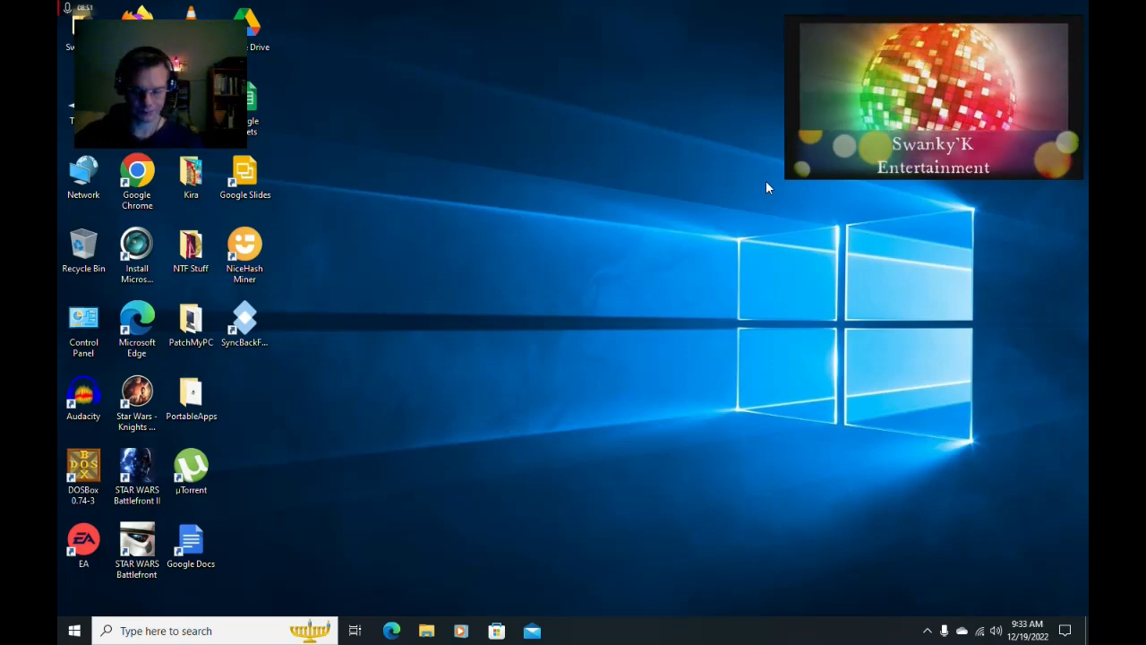
Open the DOSBox 0.74-3 Options configuration file from the recently added programs.
{"action": "key", "text": "super"}
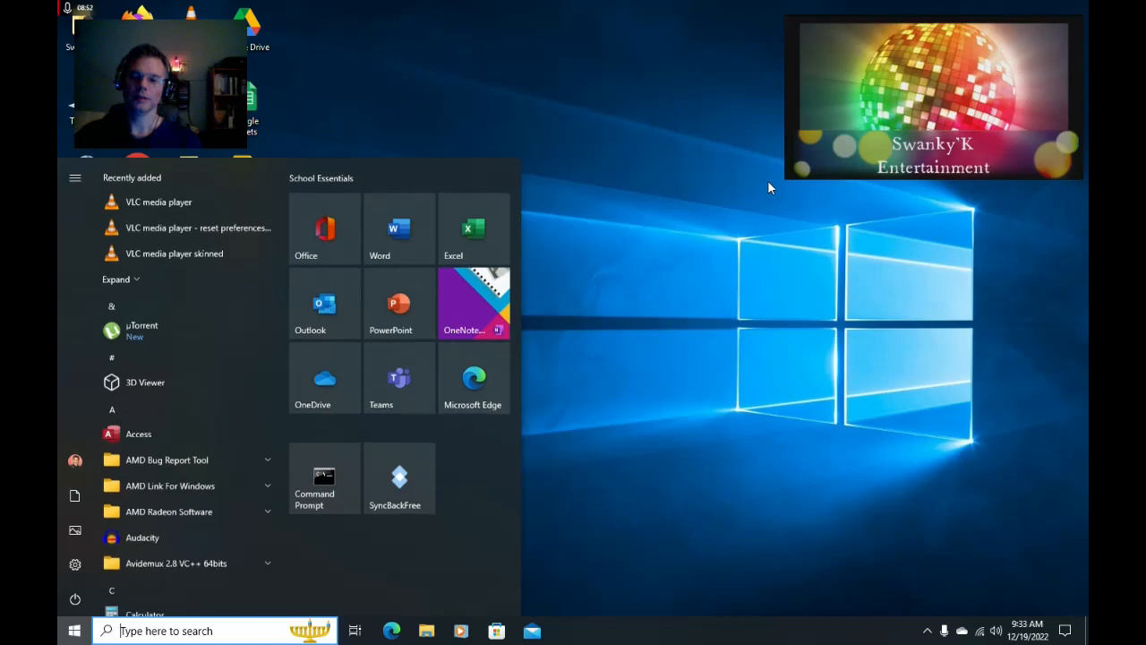
{"action": "left_click", "coordinate": [184, 273]}
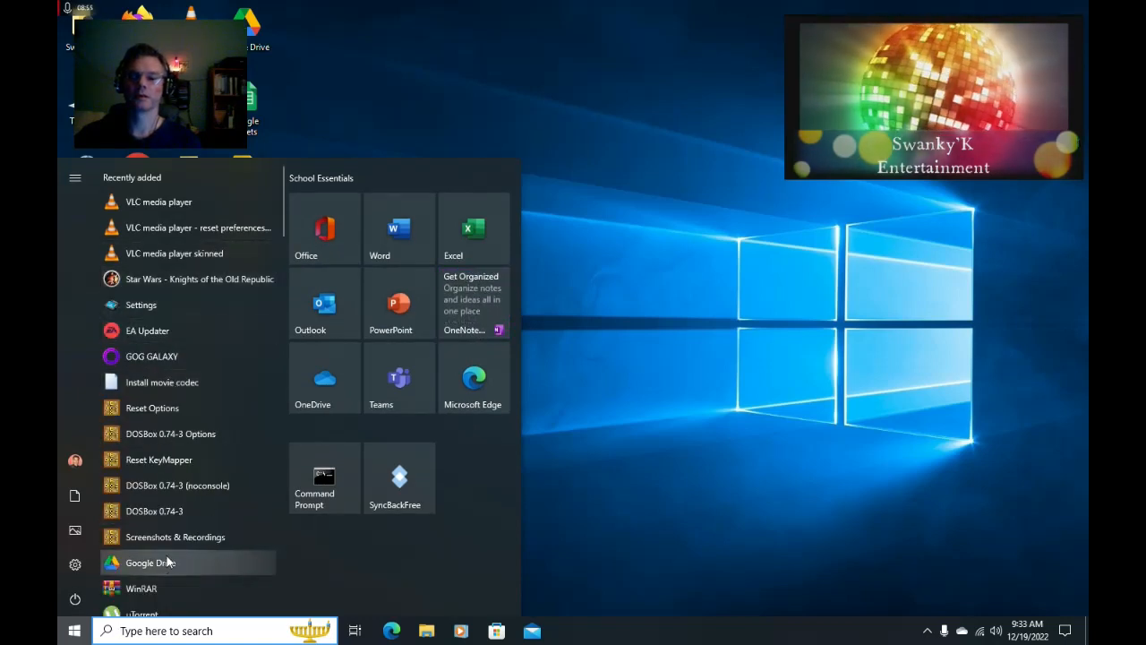
{"action": "left_click", "coordinate": [192, 436]}
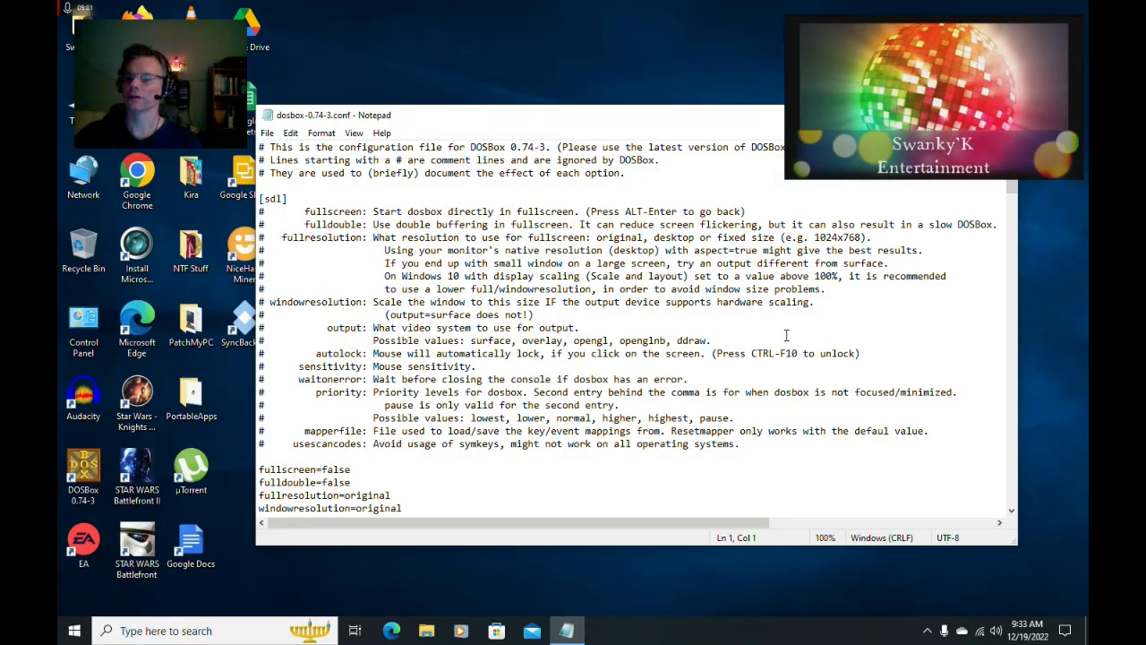
Add the line "mount c c:\NFSSE" beneath the comments in the autoexec section at the end of the file.
{"action": "key", "text": "ctrl+End"}
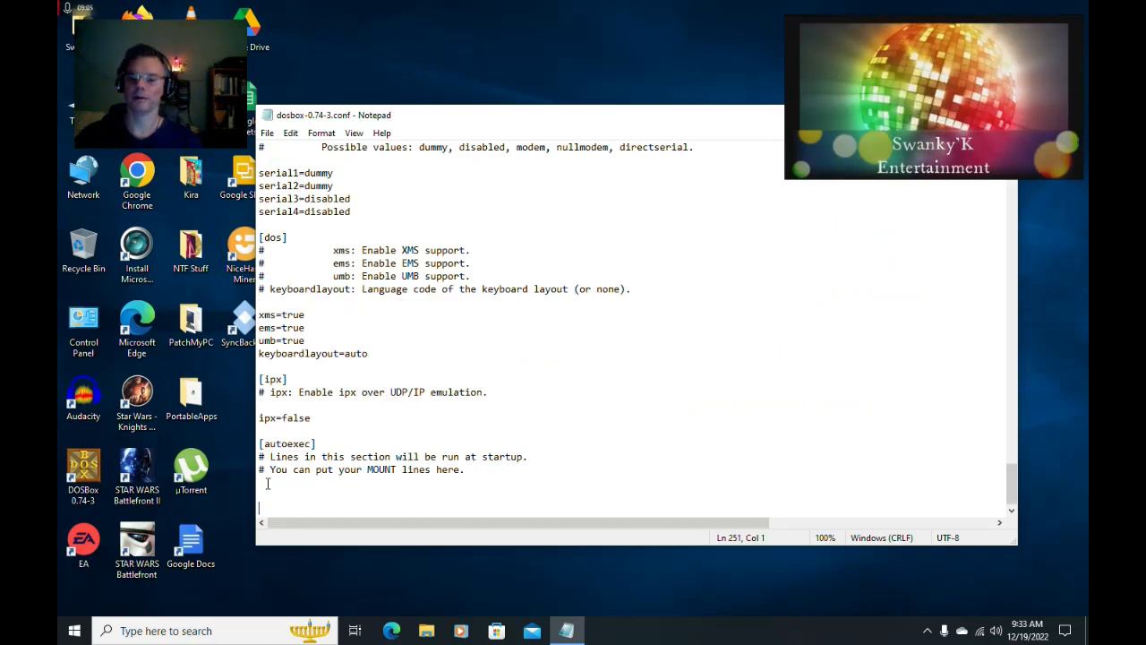
{"action": "key", "text": "Up"}
{"action": "key", "text": "Up"}
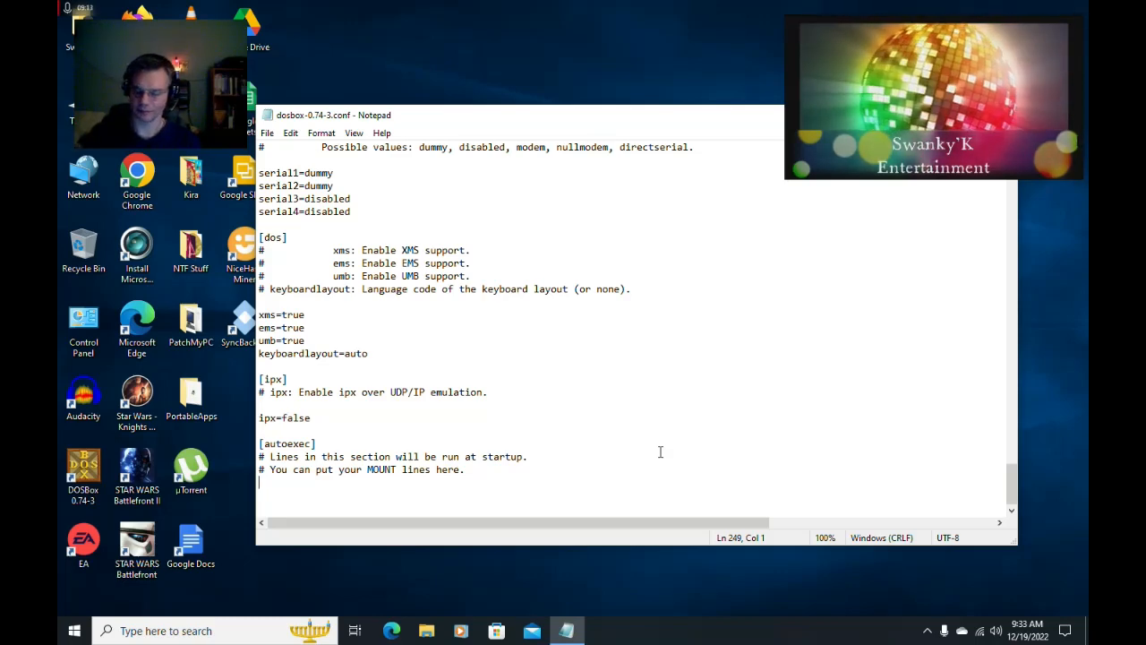
{"action": "type", "text": "mount"}
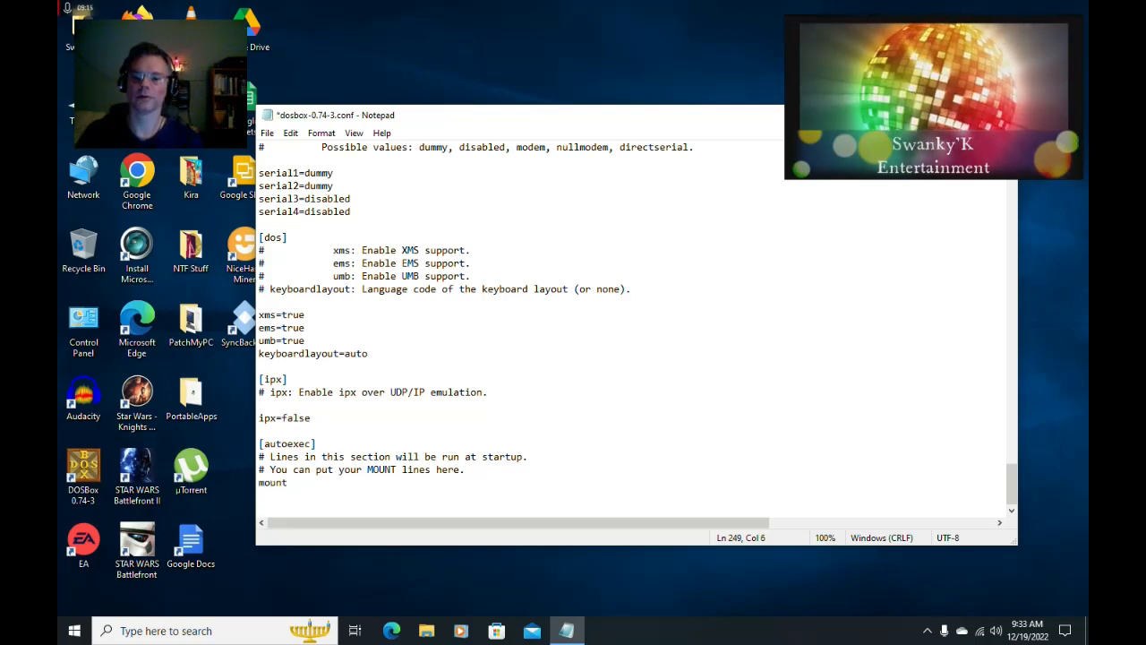
{"action": "type", "text": " c"}
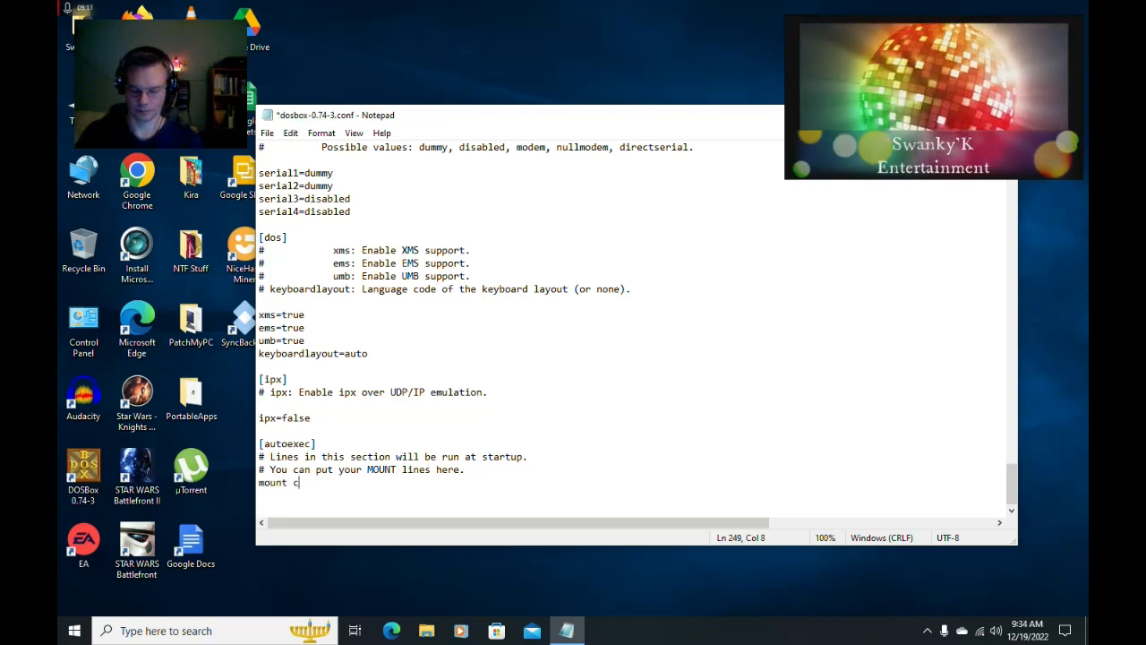
{"action": "type", "text": " c:"}
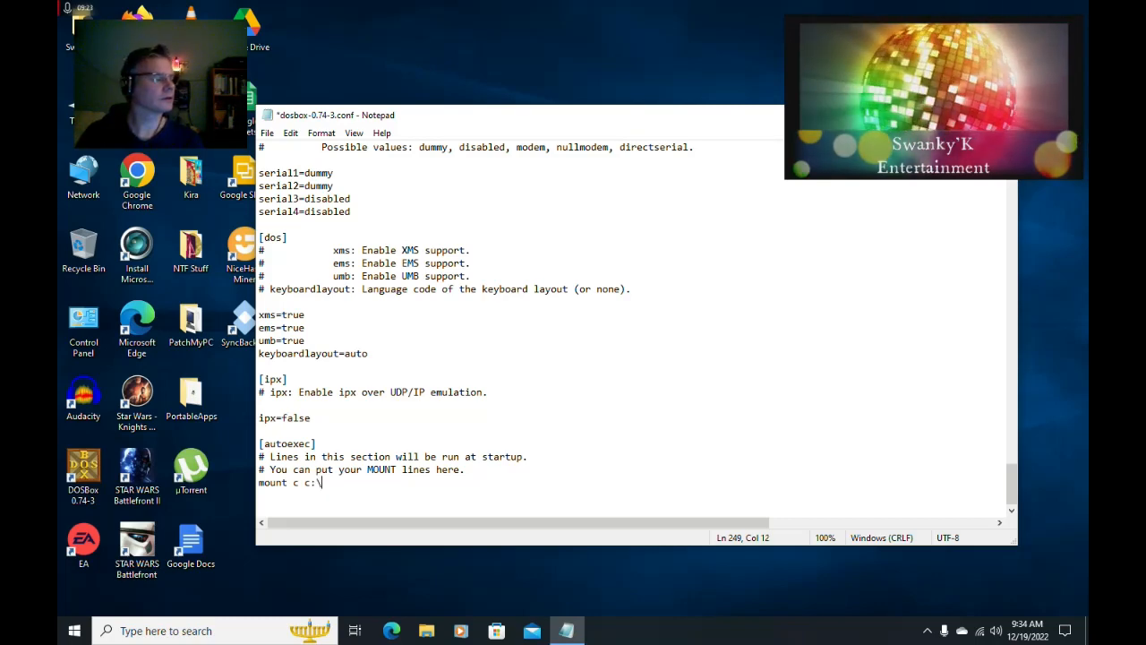
{"action": "type", "text": "\\NFSSE"}
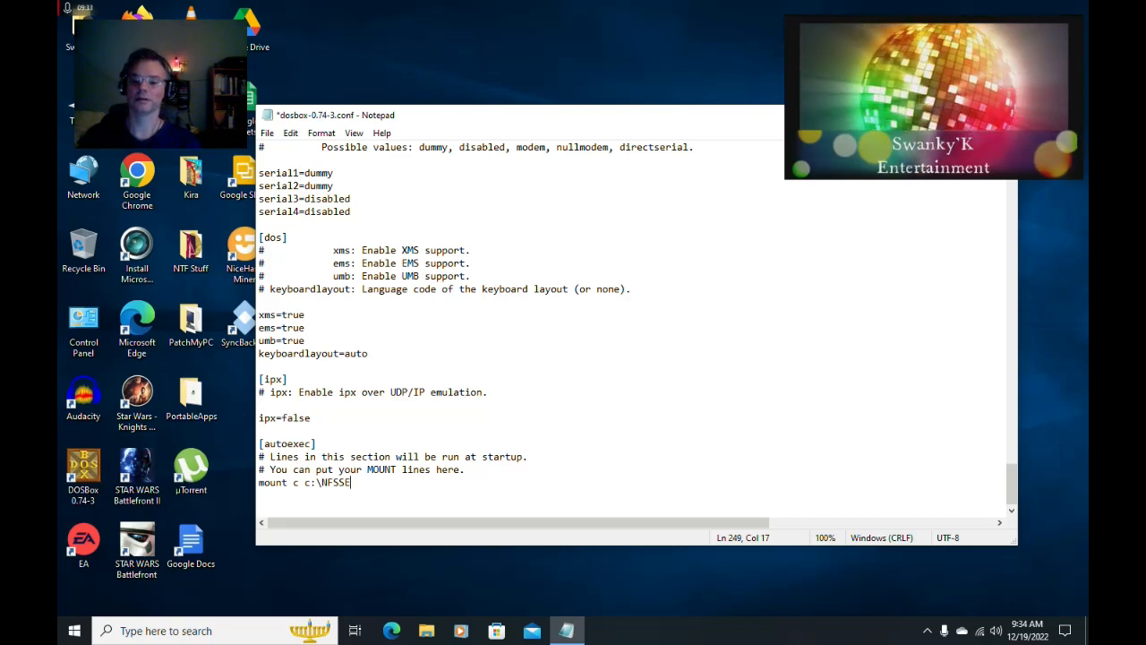
{"action": "key", "text": "Return"}
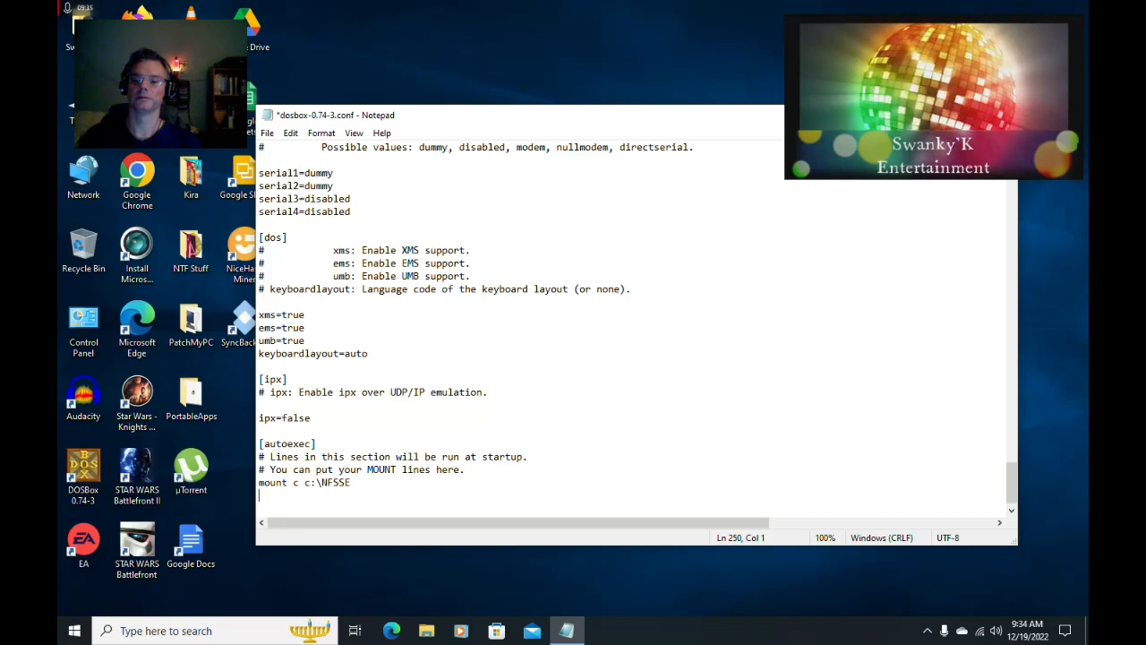
Add the line "mount d f:\ -t cdrom" below the drive C mount line in the autoexec section.
{"action": "type", "text": "mou"}
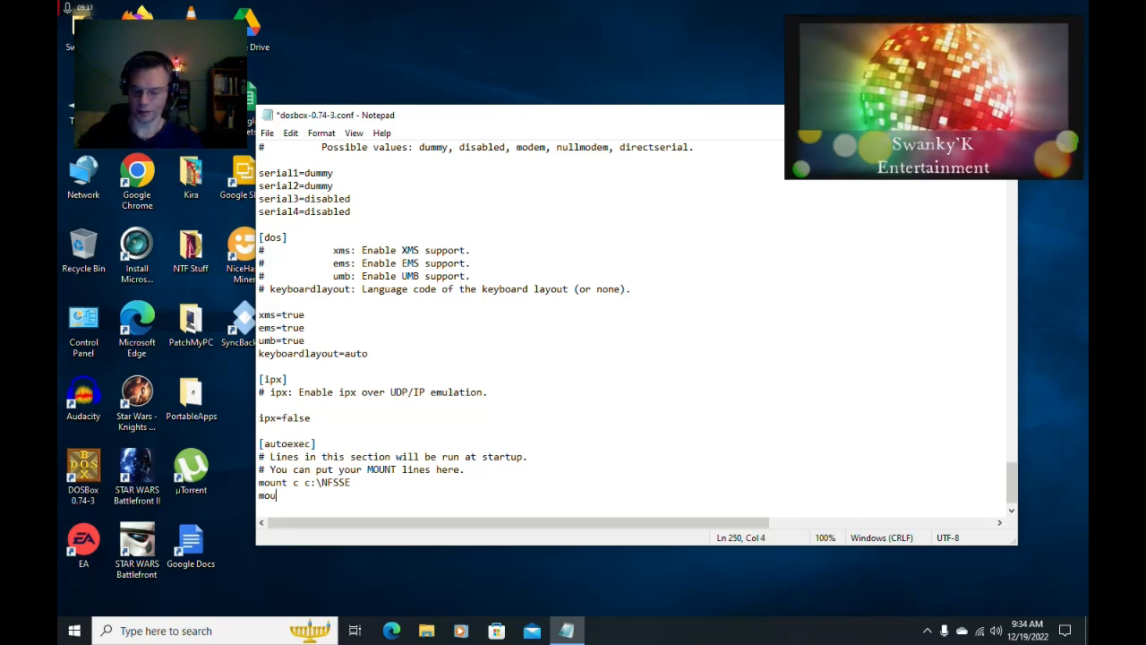
{"action": "type", "text": "nt d"}
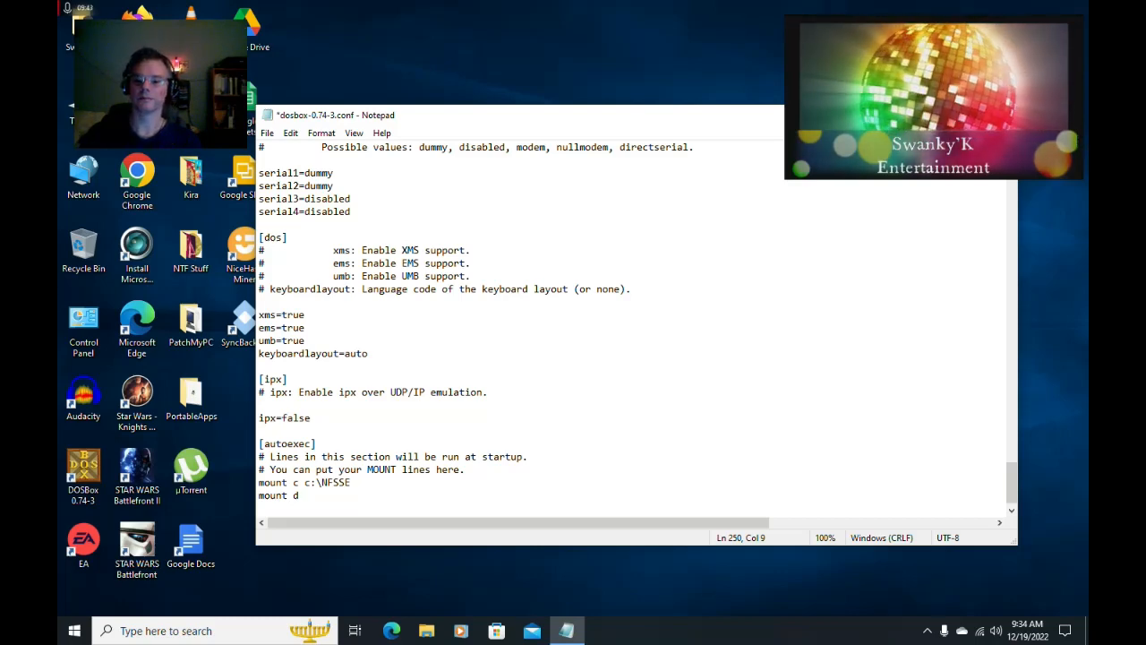
{"action": "type", "text": "f"}
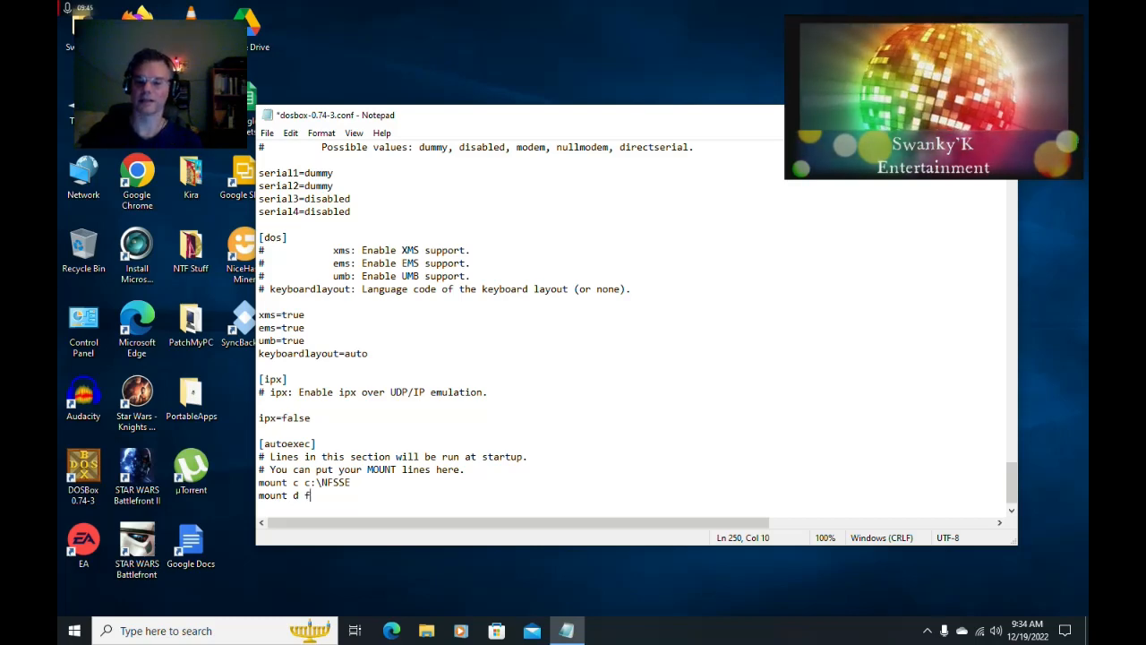
{"action": "type", "text": ":\\"}
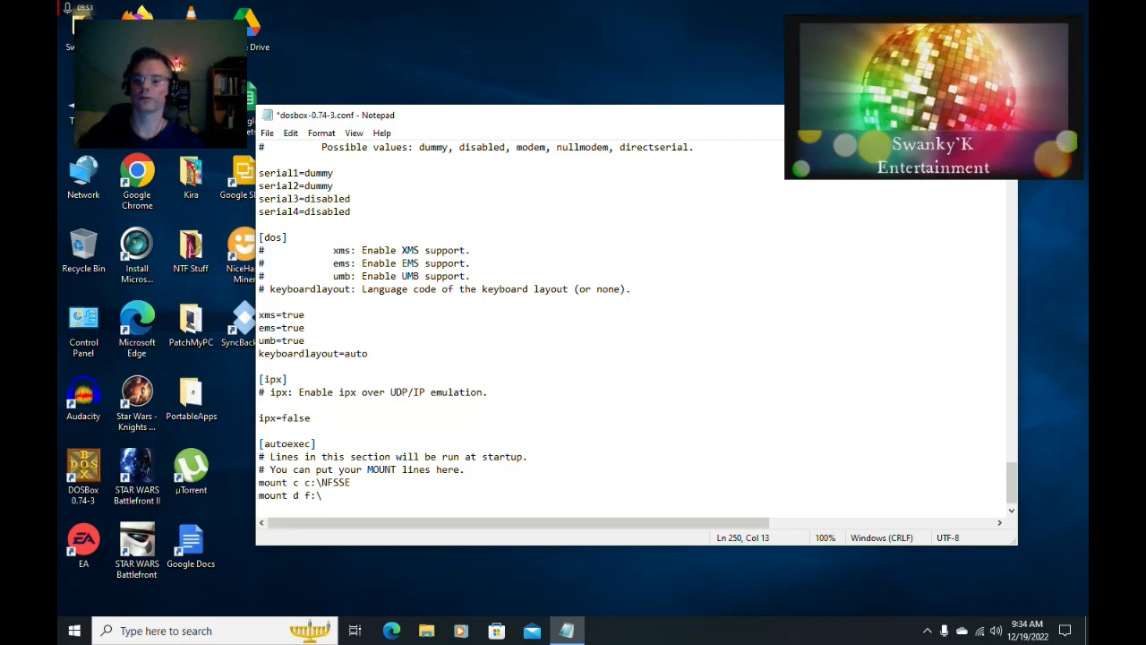
{"action": "type", "text": "-"}
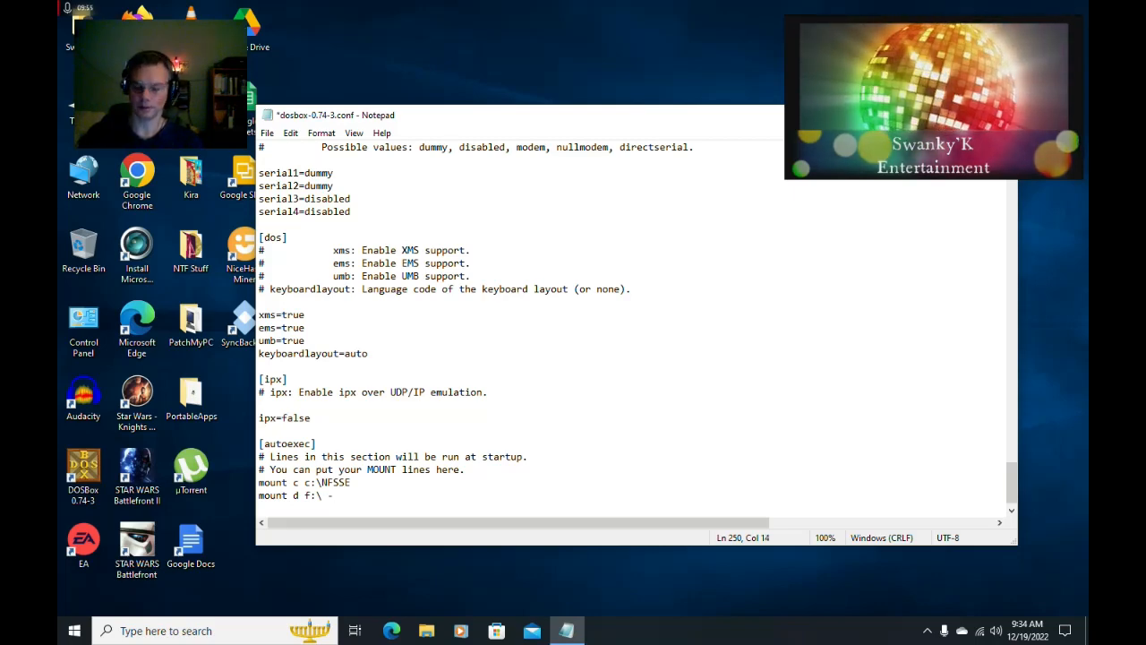
{"action": "type", "text": "t"}
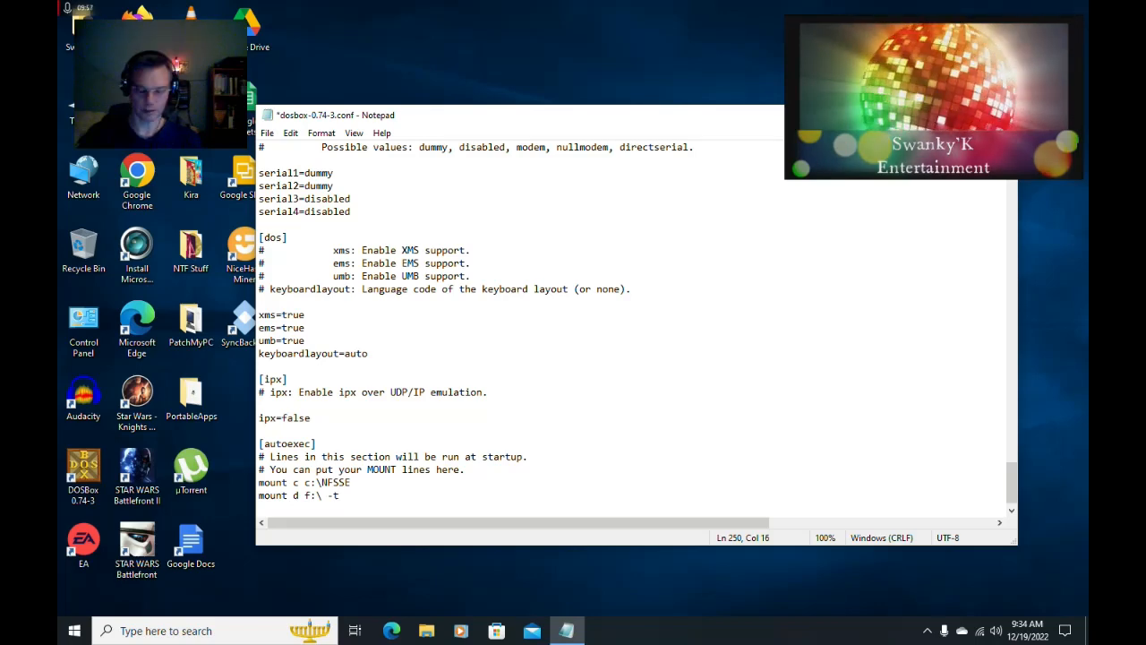
{"action": "type", "text": " cdrom"}
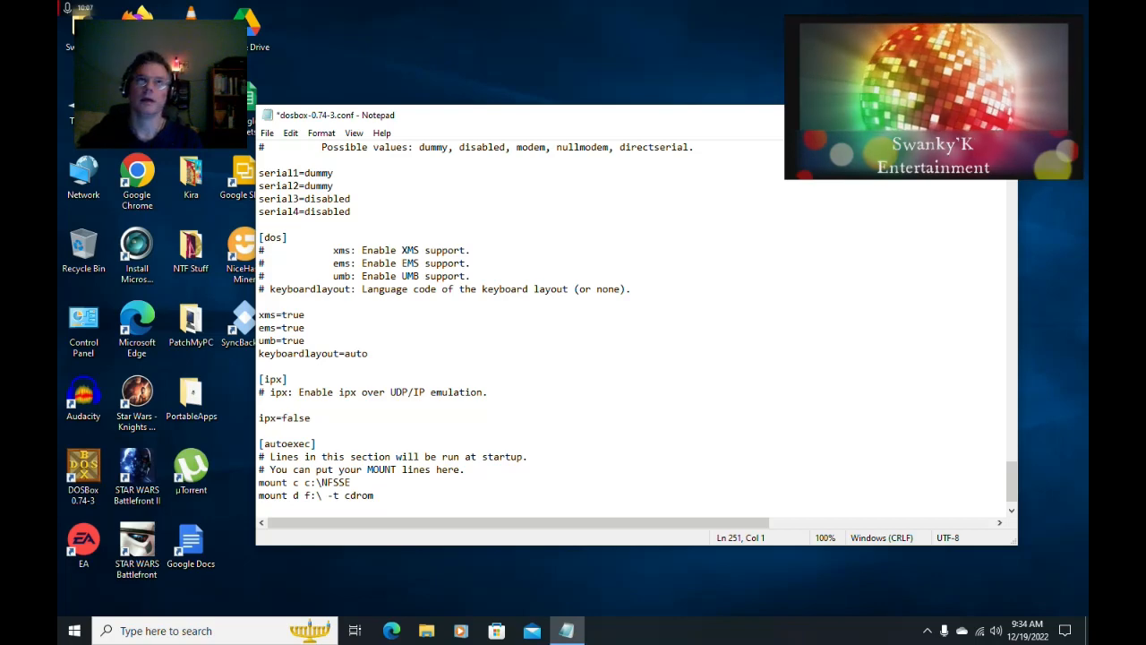
Add the lines "c:\univbe.exe", "c:\" and "nfs" at the end of the autoexec section.
{"action": "type", "text": "c:"}
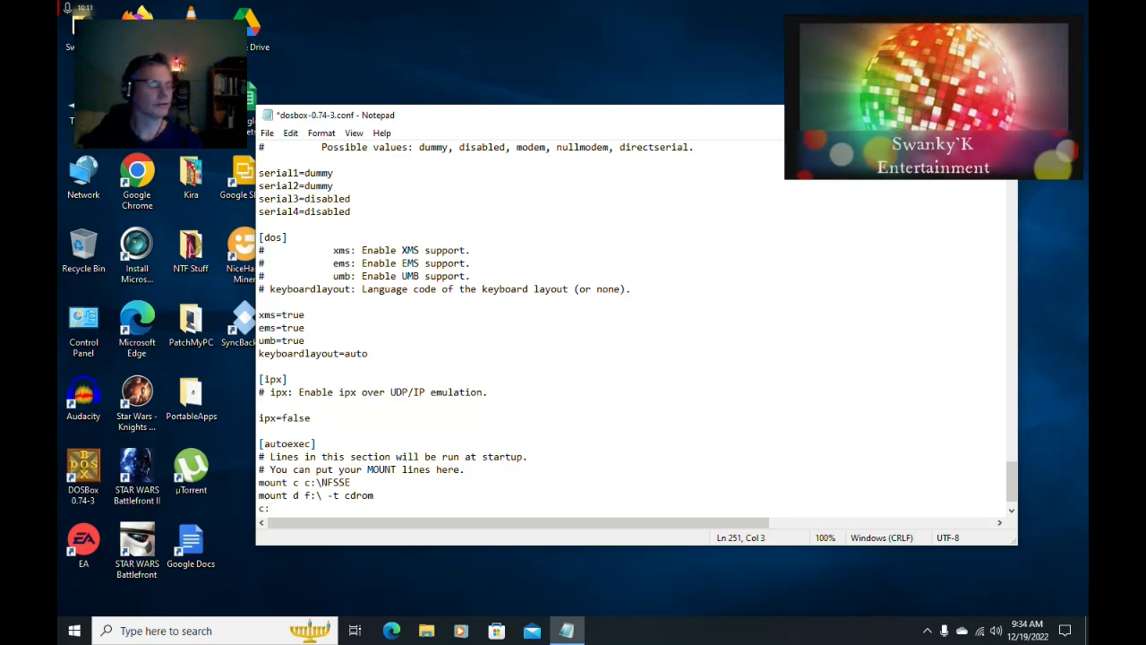
{"action": "type", "text": "\\univbe.exe"}
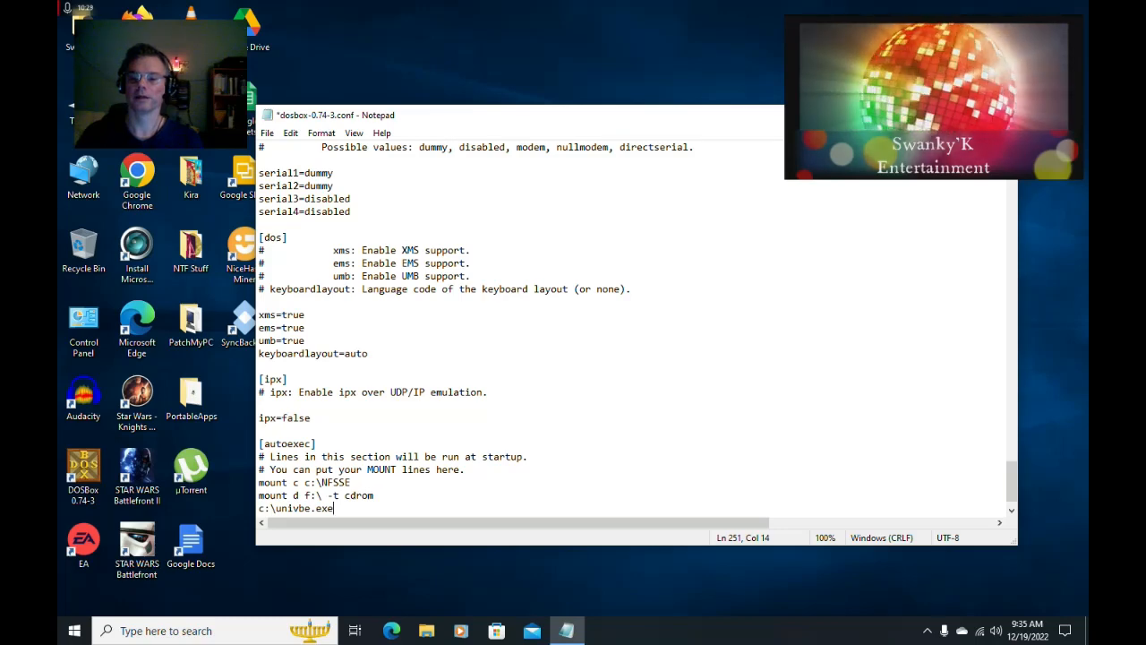
{"action": "key", "text": "Return"}
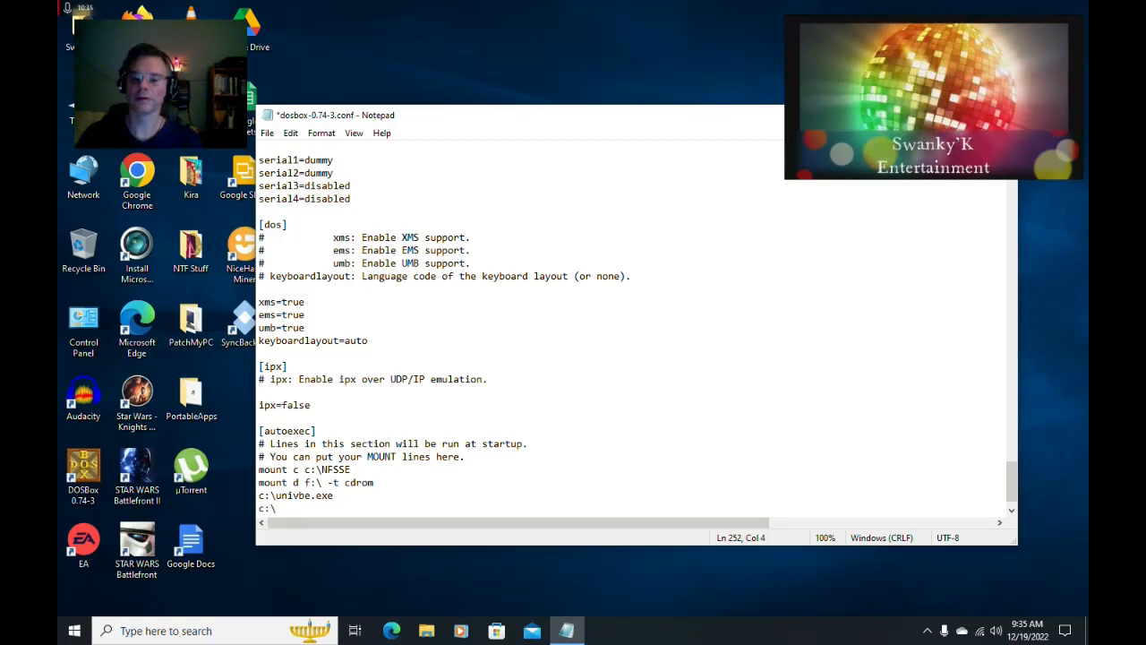
{"action": "type", "text": "c:\\"}
{"action": "key", "text": "Return"}
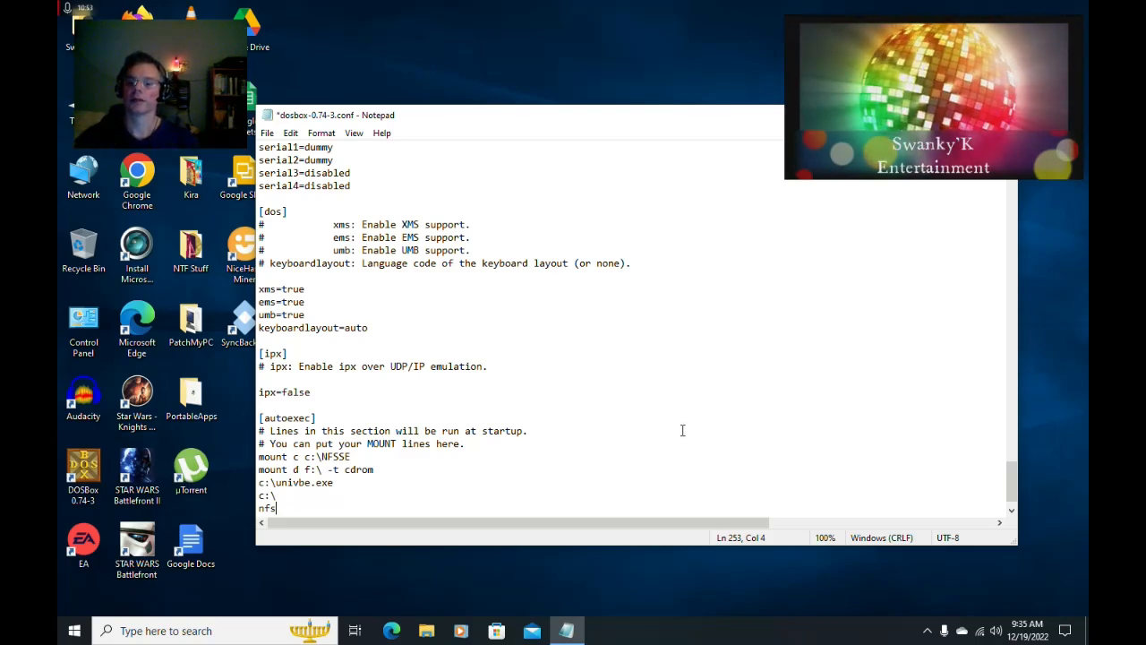
Set the machine value in the [dosbox] section to svga_et4000.
{"action": "scroll", "coordinate": [688, 421], "scroll_direction": "up", "scroll_amount": 4}
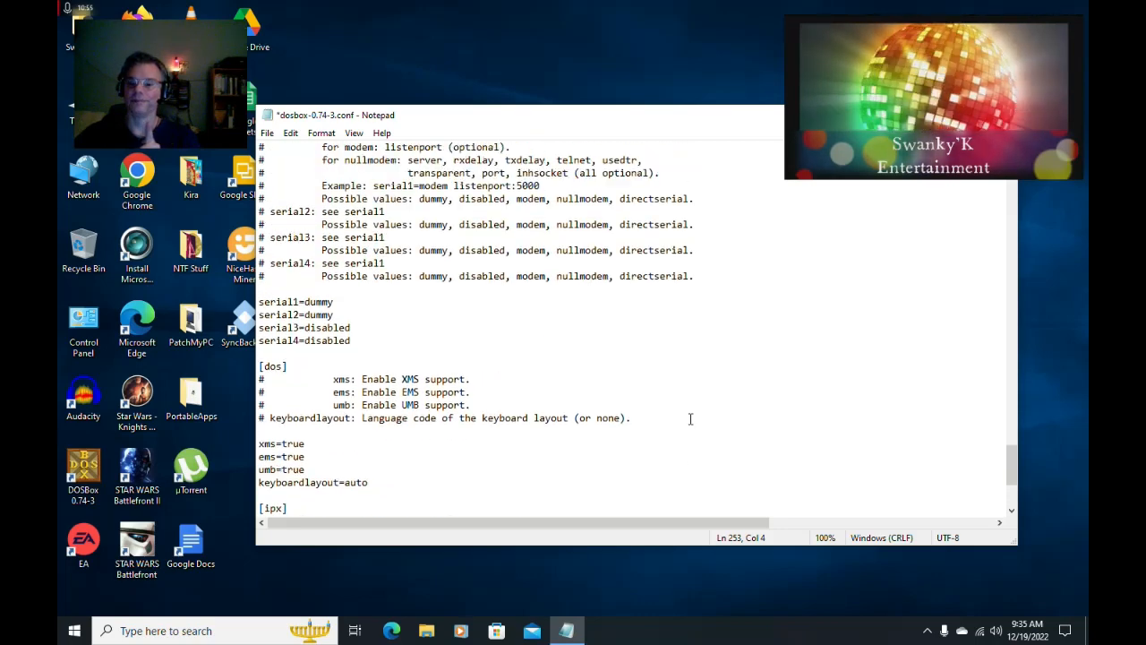
{"action": "scroll", "coordinate": [690, 419], "scroll_direction": "down", "scroll_amount": 2}
{"action": "scroll", "coordinate": [690, 419], "scroll_direction": "down", "scroll_amount": 2}
{"action": "scroll", "coordinate": [690, 419], "scroll_direction": "down", "scroll_amount": 1}
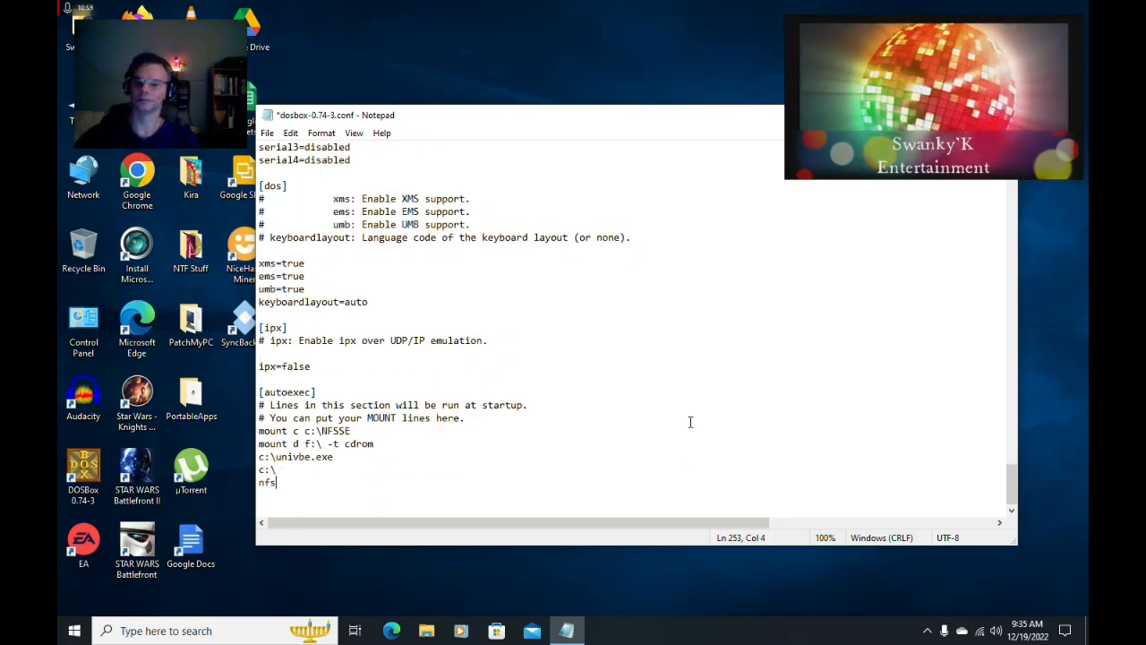
{"action": "scroll", "coordinate": [690, 421], "scroll_direction": "up", "scroll_amount": 1}
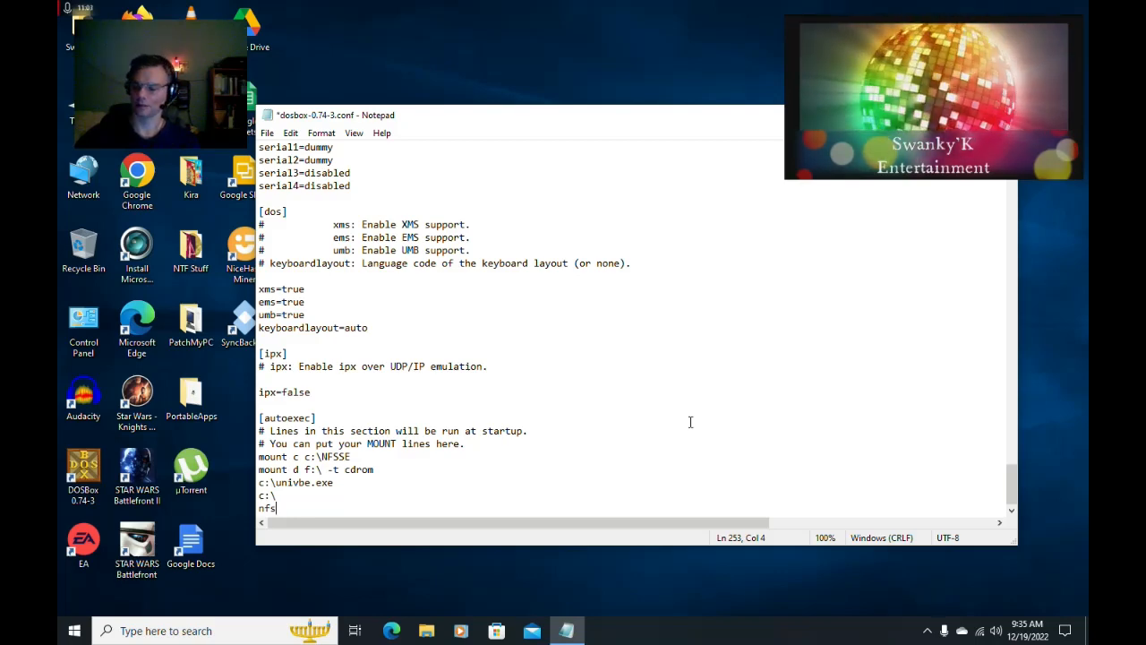
{"action": "scroll", "coordinate": [707, 414], "scroll_direction": "up", "scroll_amount": 3}
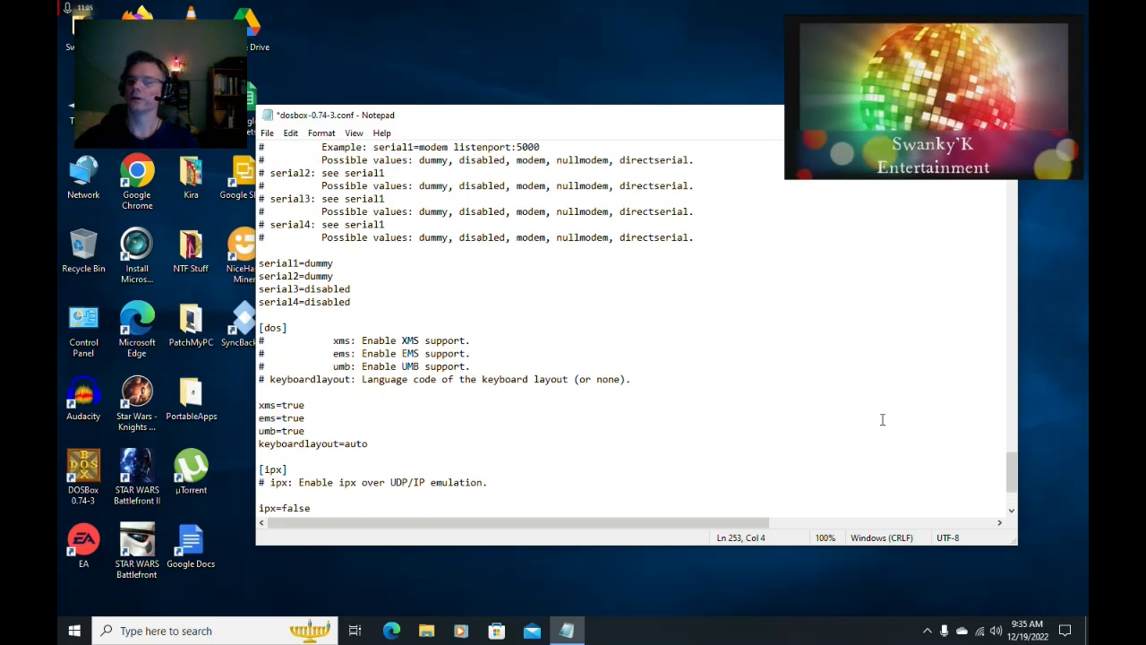
{"action": "left_click_drag", "start_coordinate": [1010, 479], "coordinate": [1014, 230]}
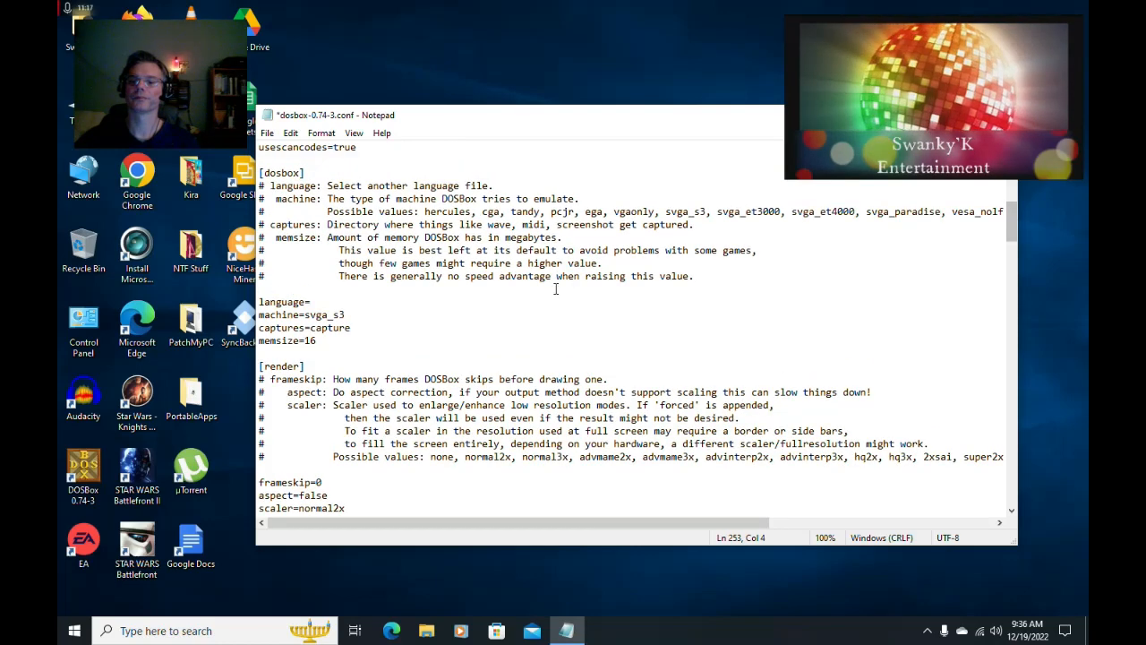
{"action": "left_click", "coordinate": [350, 313]}
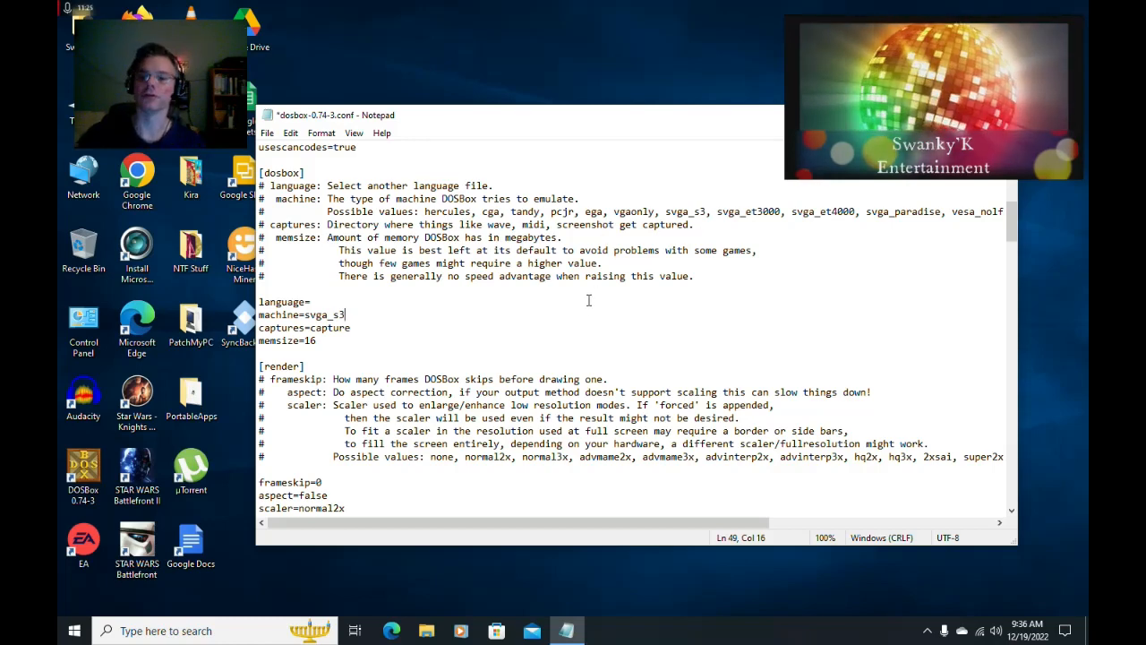
{"action": "key", "text": "BackSpace"}
{"action": "key", "text": "BackSpace"}
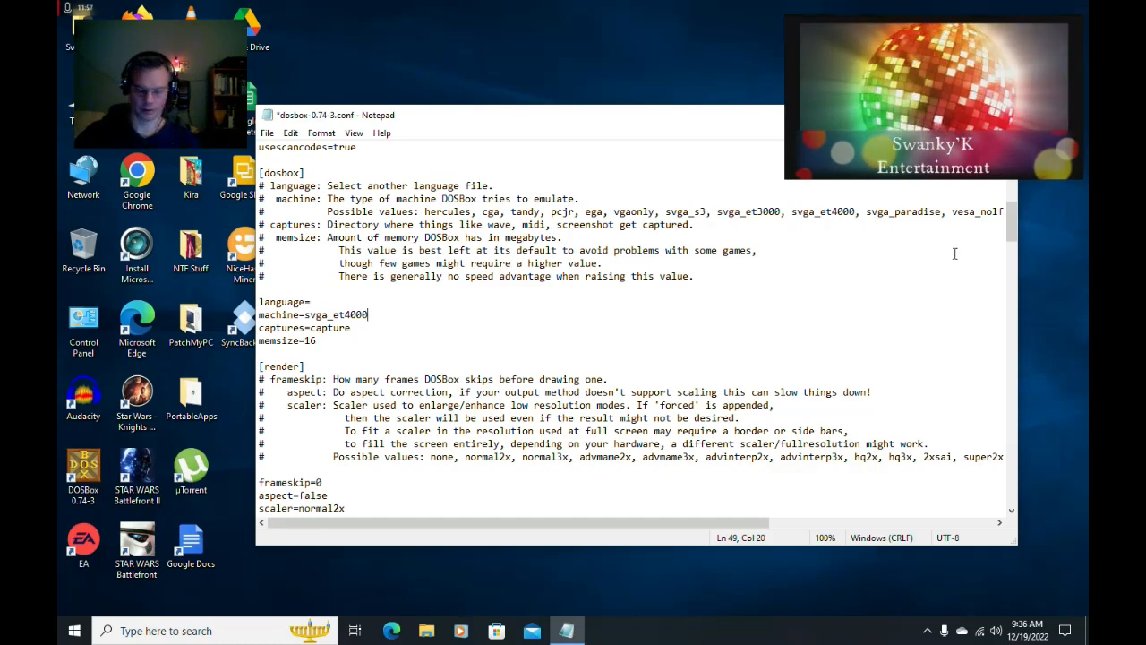
Review the autoexec lines and the machine setting, then save and close the configuration file.
{"action": "key", "text": "ctrl+End"}
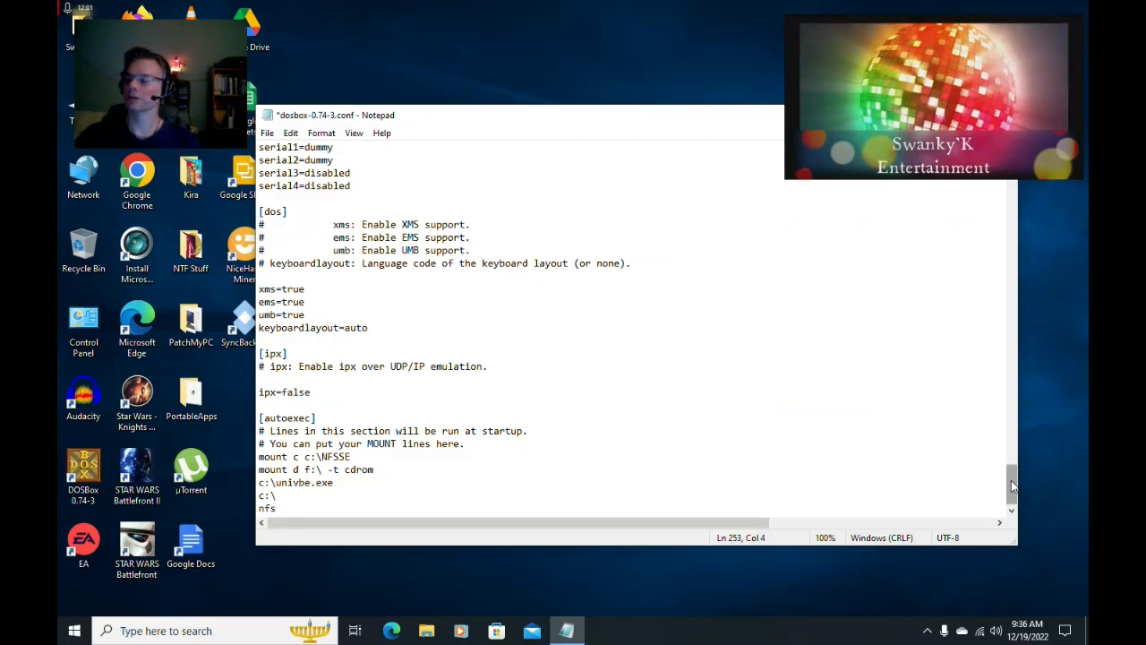
{"action": "left_click_drag", "start_coordinate": [1013, 484], "coordinate": [1010, 170]}
{"action": "scroll", "coordinate": [634, 311], "scroll_direction": "down", "scroll_amount": 10}
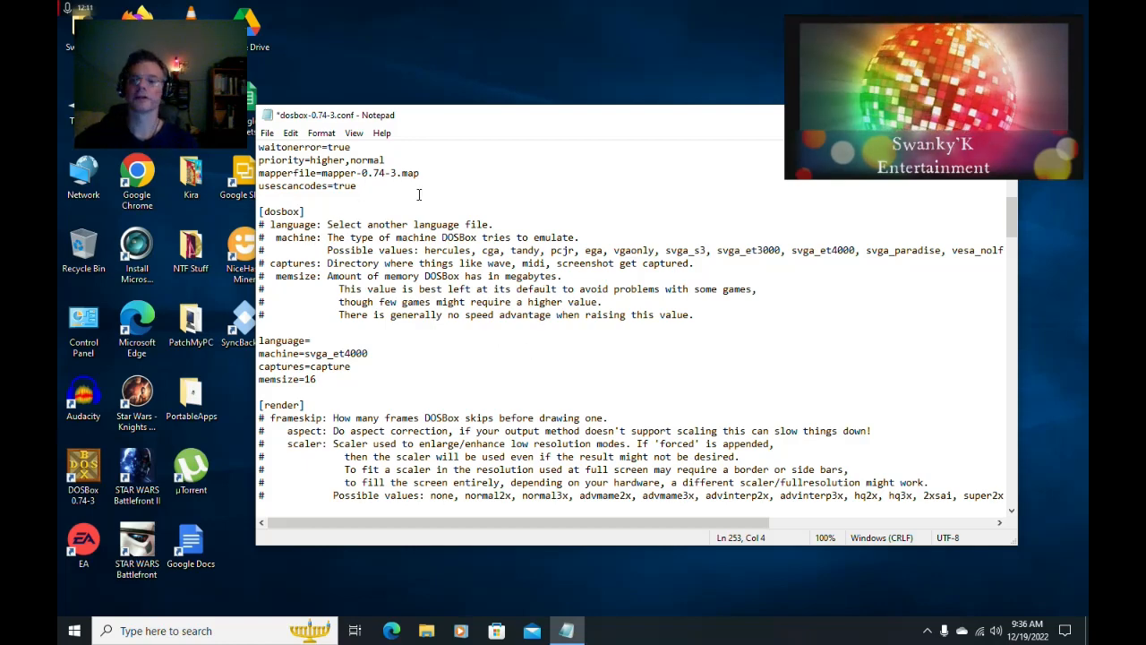
{"action": "left_click", "coordinate": [266, 134]}
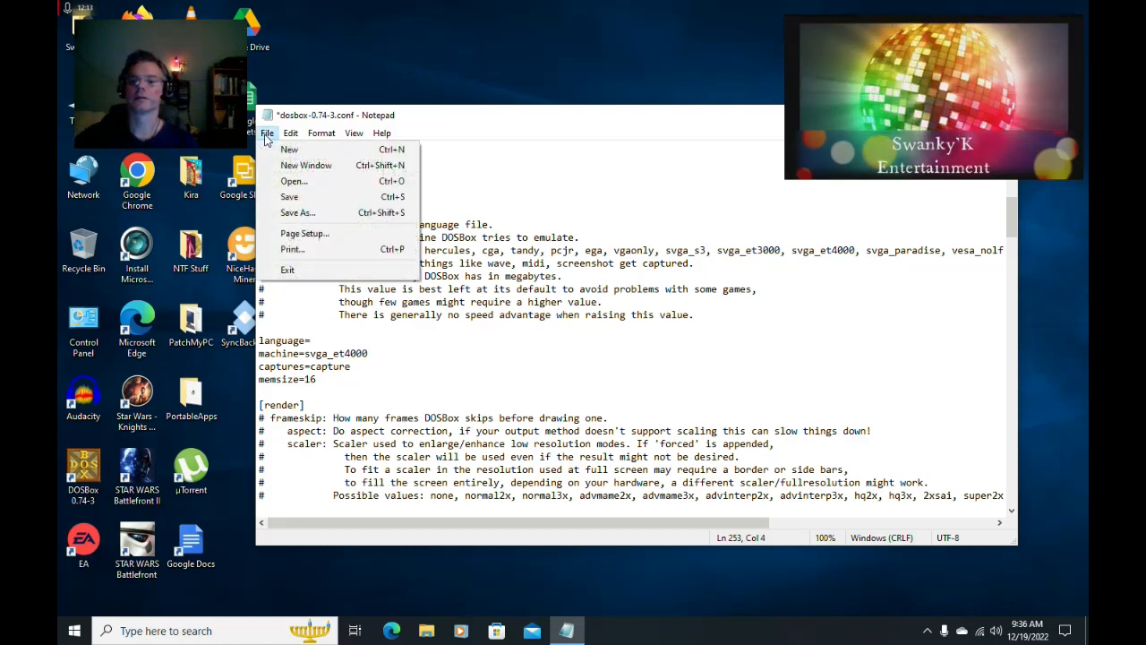
{"action": "left_click", "coordinate": [319, 197]}
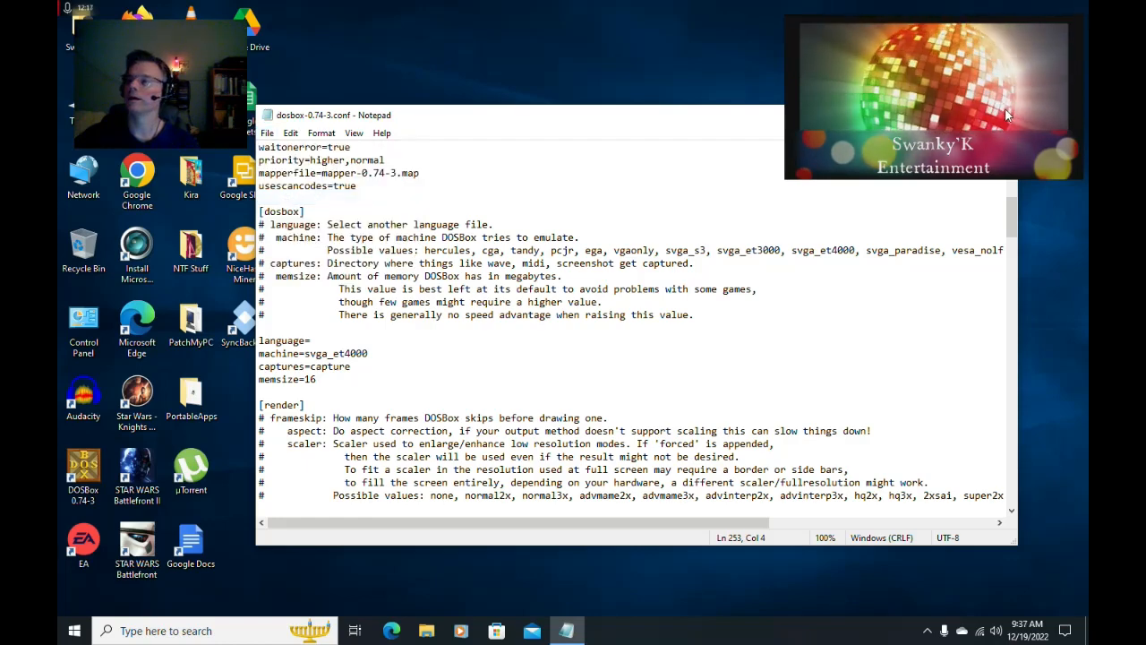
{"action": "left_click", "coordinate": [980, 116]}
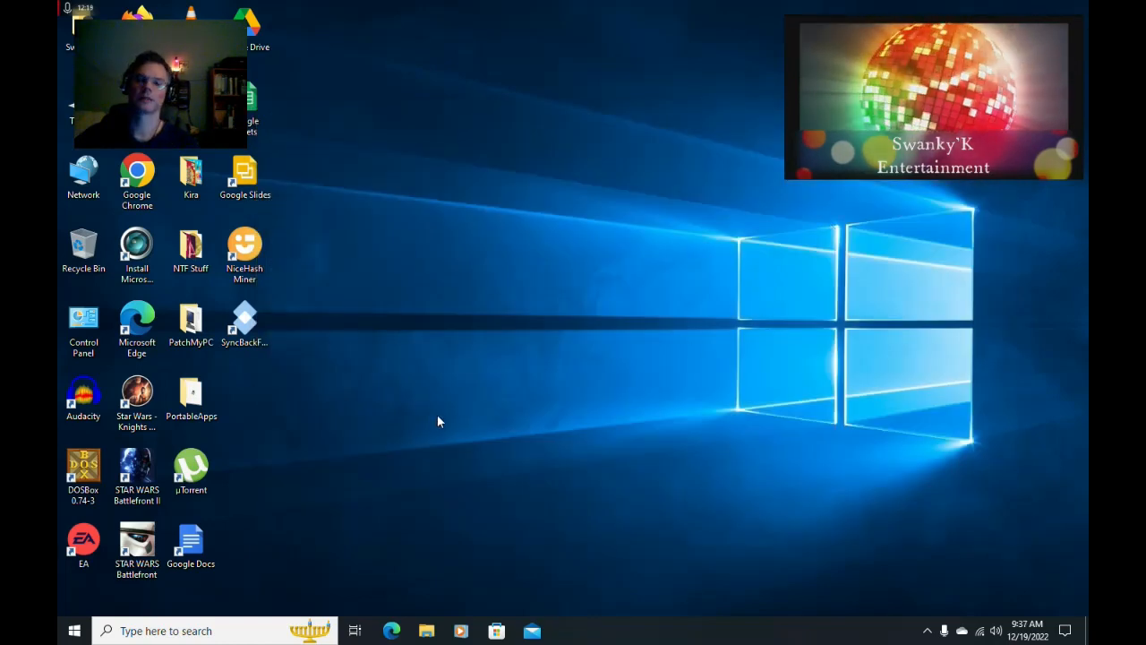
Launch DOSBox 0.74-3 from the desktop, continue past the UniVBE registration notice, and switch the game to full screen.
{"action": "left_click", "coordinate": [82, 463]}
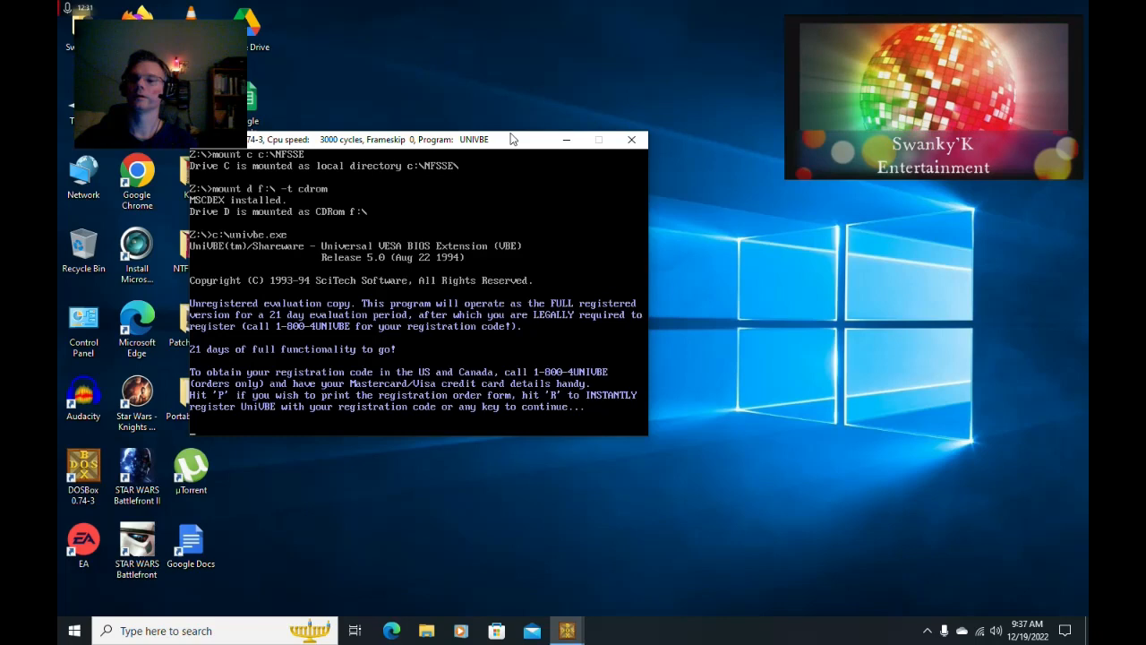
{"action": "left_click_drag", "start_coordinate": [511, 139], "coordinate": [655, 160]}
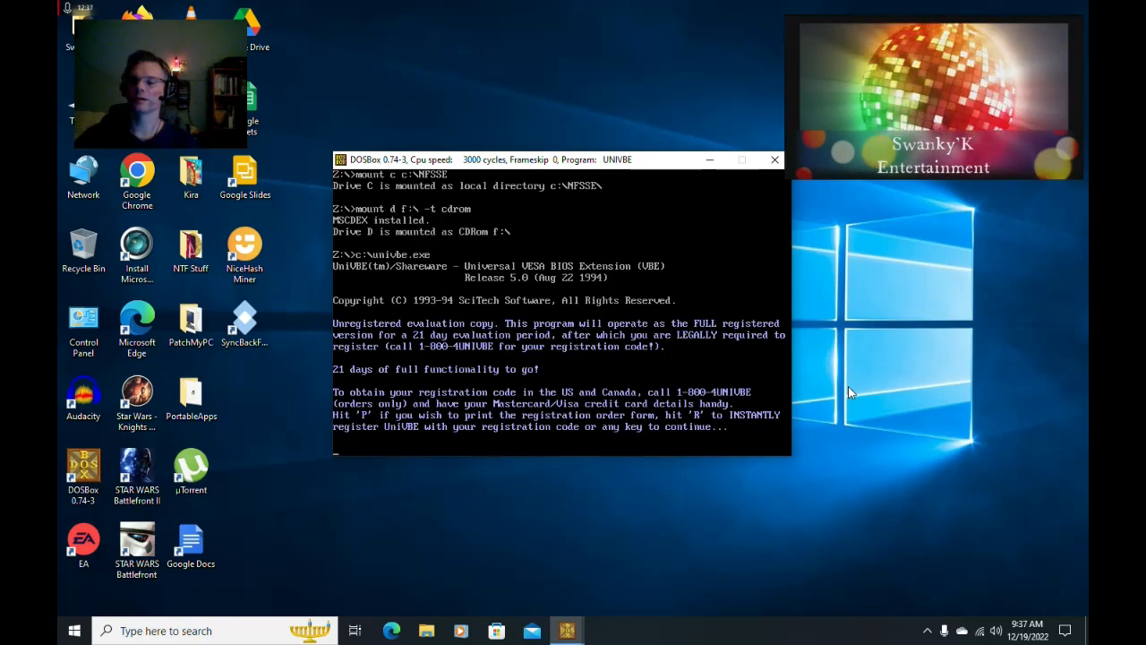
{"action": "key", "text": "Return"}
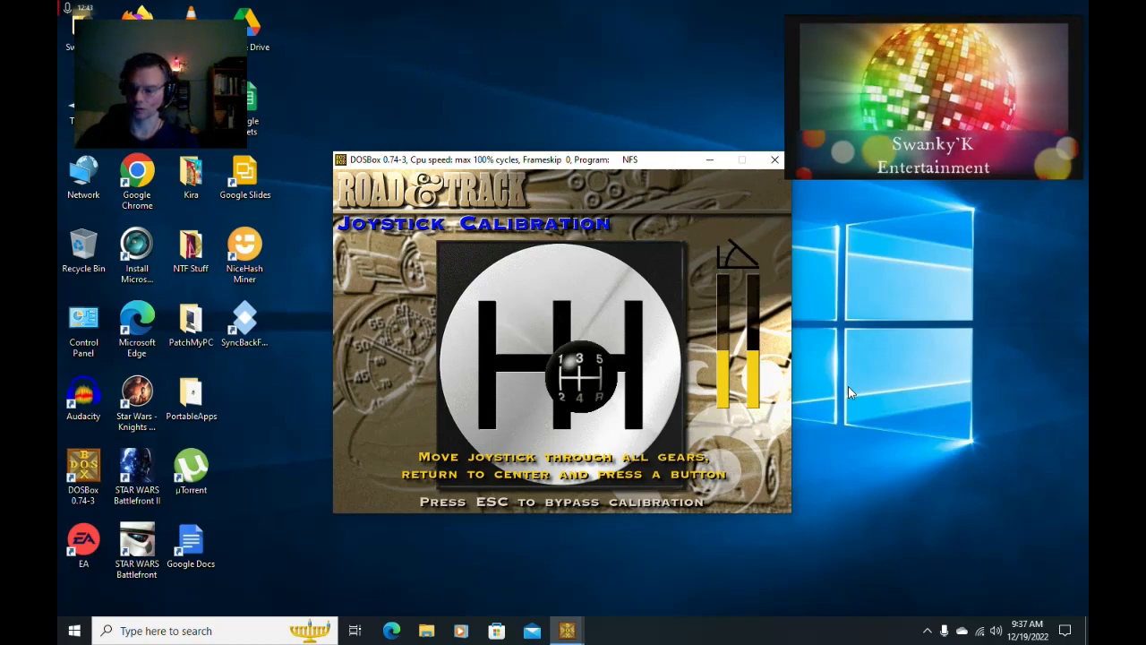
{"action": "key", "text": "alt+Return"}
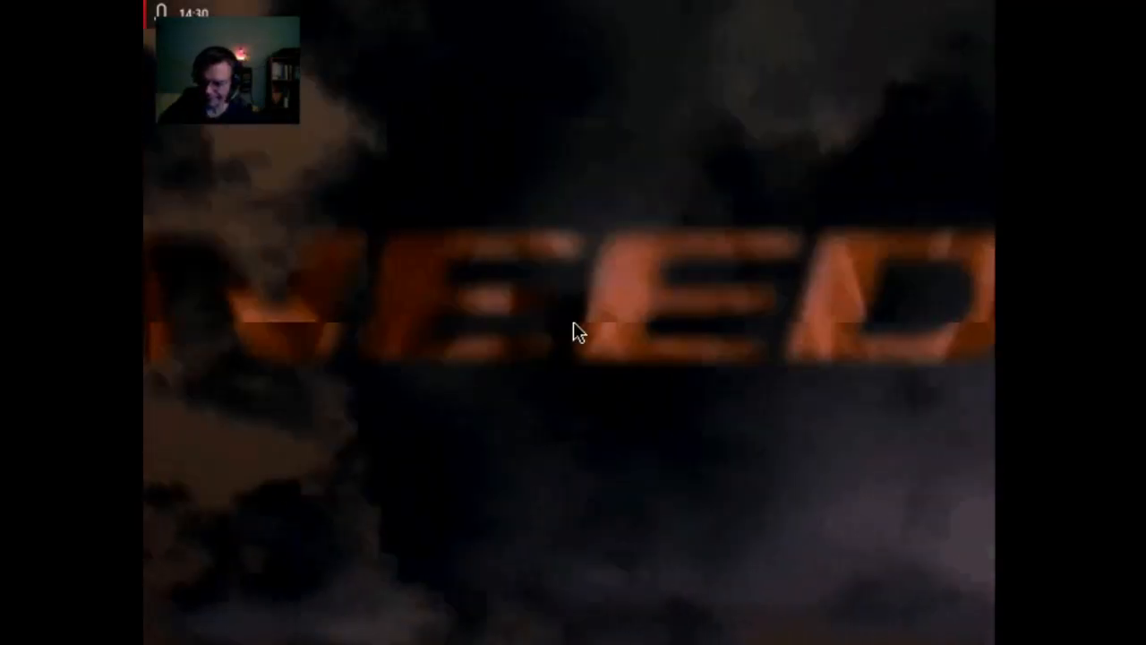
Return the game from full screen to a window and minimize DOSBox.
{"action": "key", "text": "alt+Return"}
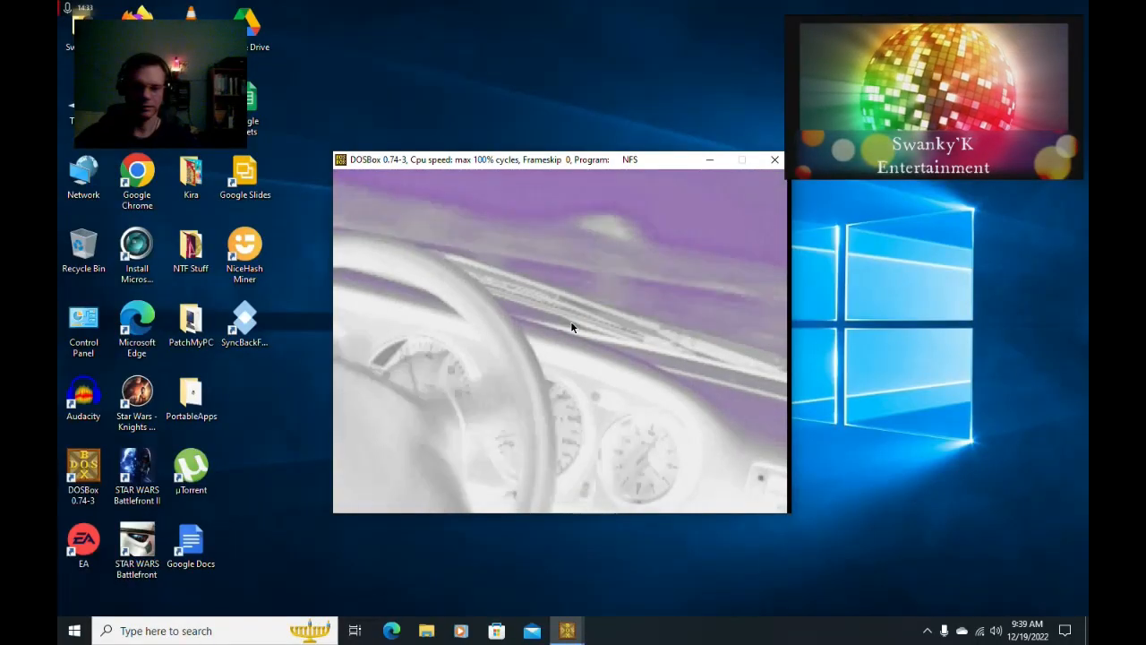
{"action": "left_click_drag", "start_coordinate": [657, 167], "coordinate": [705, 172]}
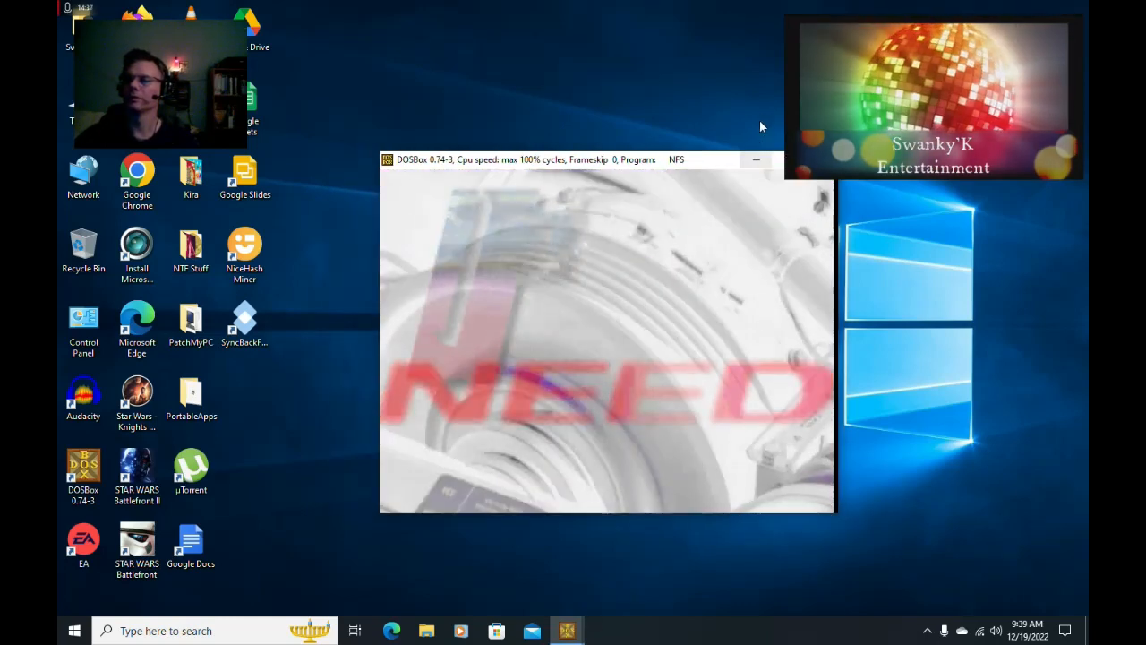
{"action": "left_click", "coordinate": [760, 161]}
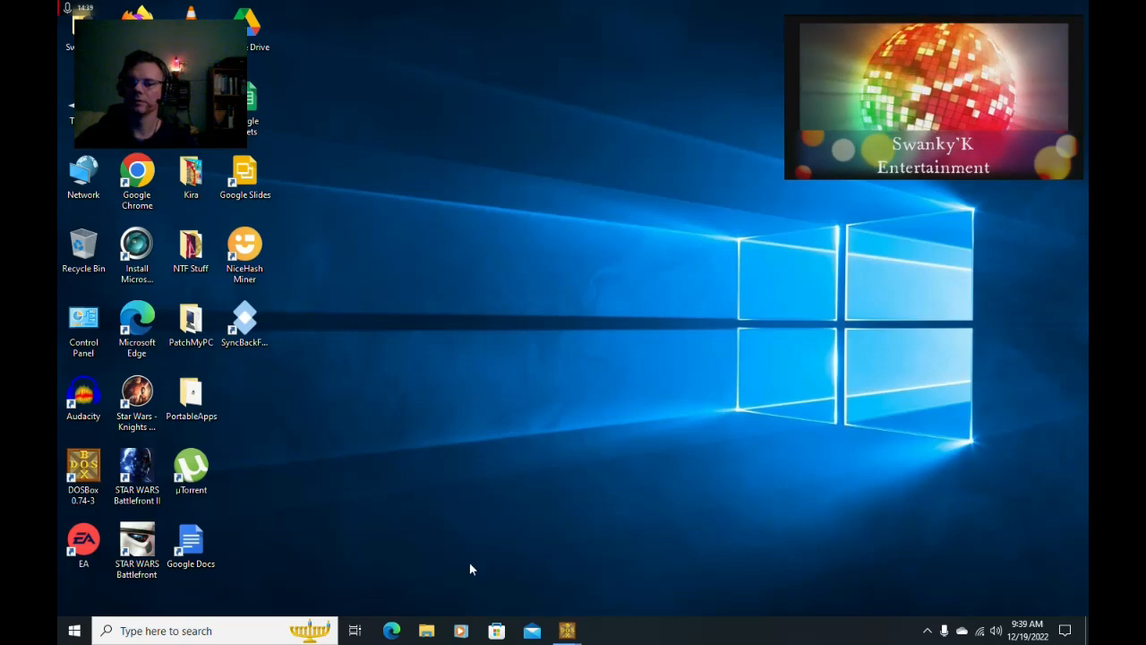
Open the NFSSE folder on the Win 10 Edu (C:) drive in File Explorer and look through its contents.
{"action": "left_click", "coordinate": [425, 631]}
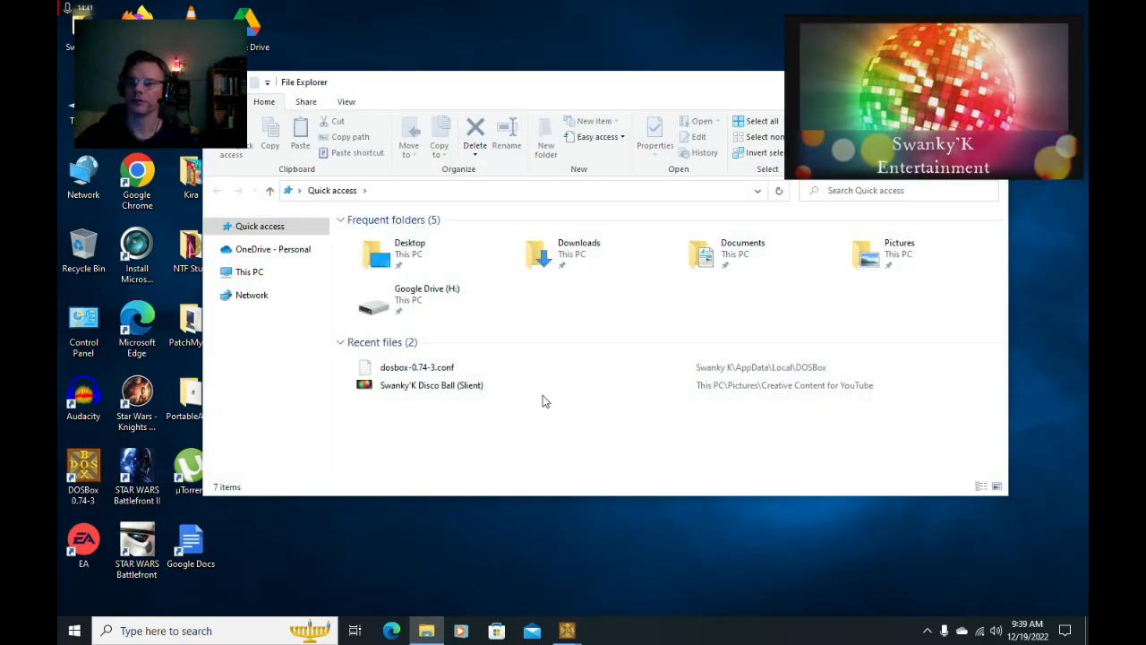
{"action": "left_click", "coordinate": [248, 272]}
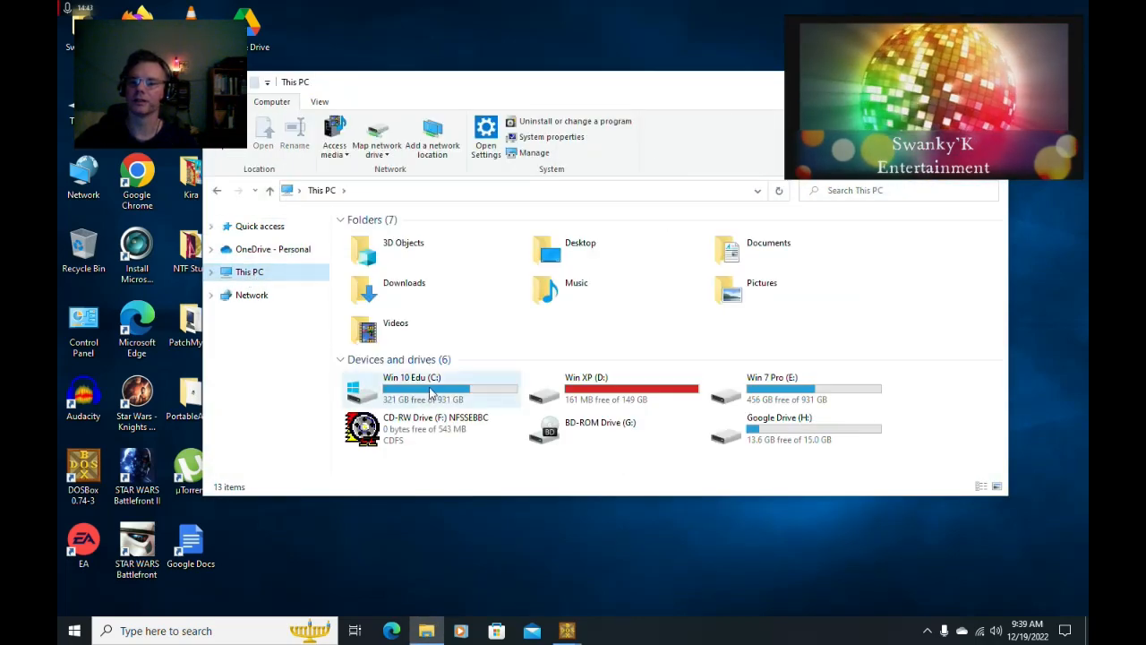
{"action": "left_click", "coordinate": [426, 382]}
{"action": "double_click", "coordinate": [427, 382]}
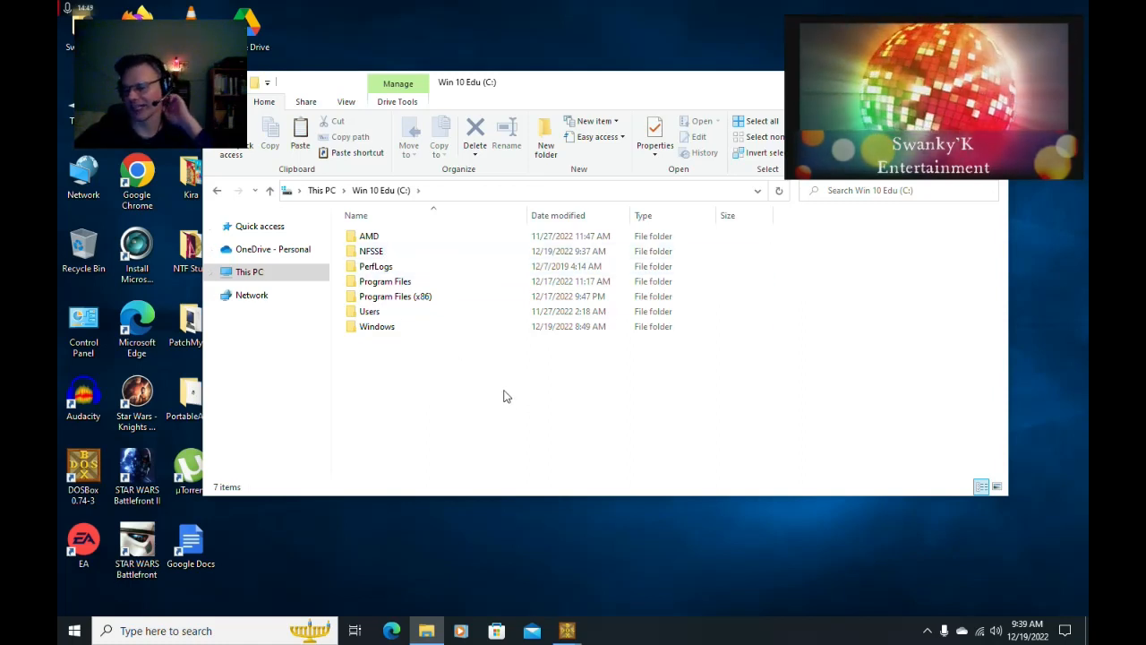
{"action": "left_click", "coordinate": [407, 252]}
{"action": "key", "text": "Return"}
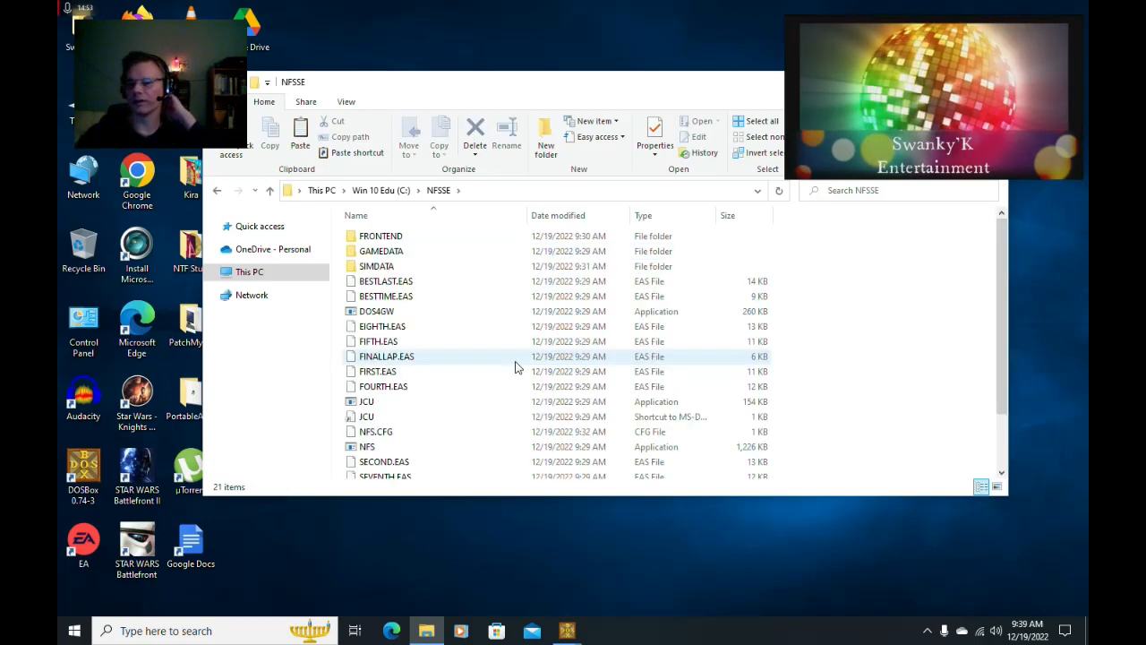
{"action": "scroll", "coordinate": [505, 367], "scroll_direction": "down", "scroll_amount": 3}
{"action": "scroll", "coordinate": [528, 415], "scroll_direction": "up", "scroll_amount": 3}
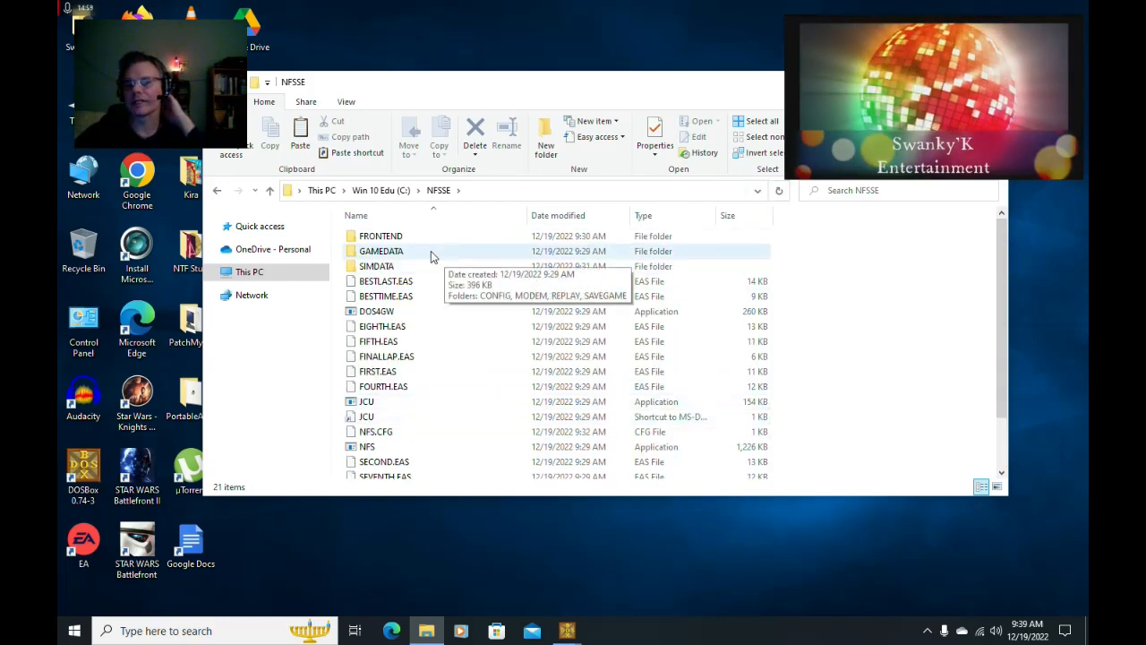
Close the NFSSE folder window and restore the running DOSBox game, switching it to full screen.
{"action": "left_click", "coordinate": [991, 81]}
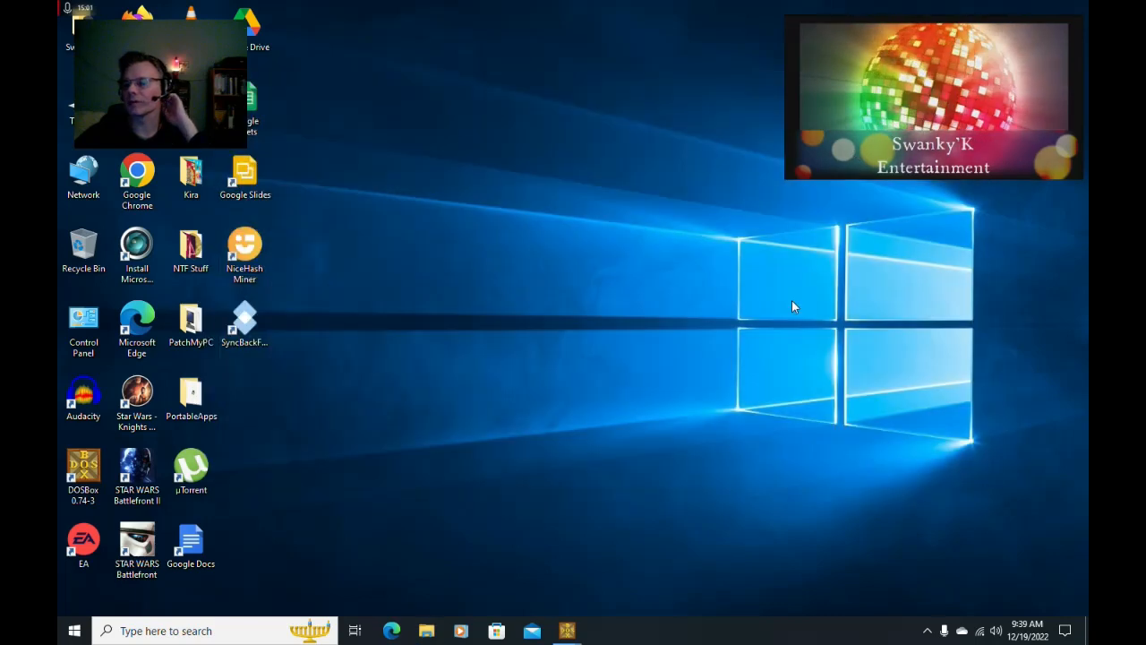
{"action": "mouse_move", "coordinate": [568, 626]}
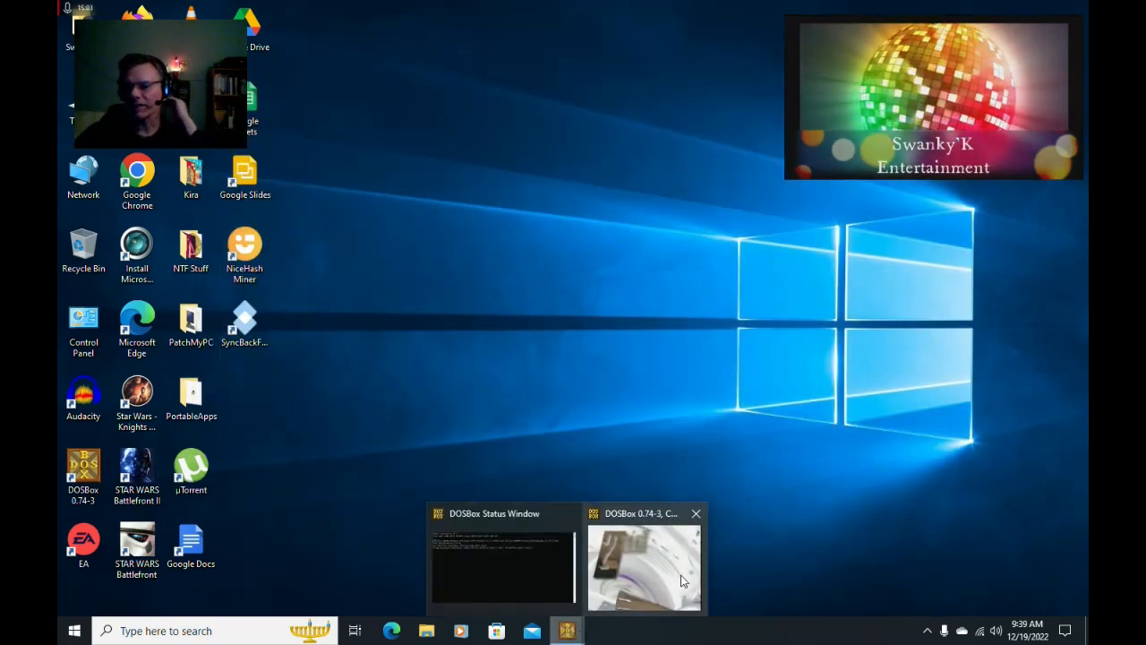
{"action": "left_click", "coordinate": [634, 578]}
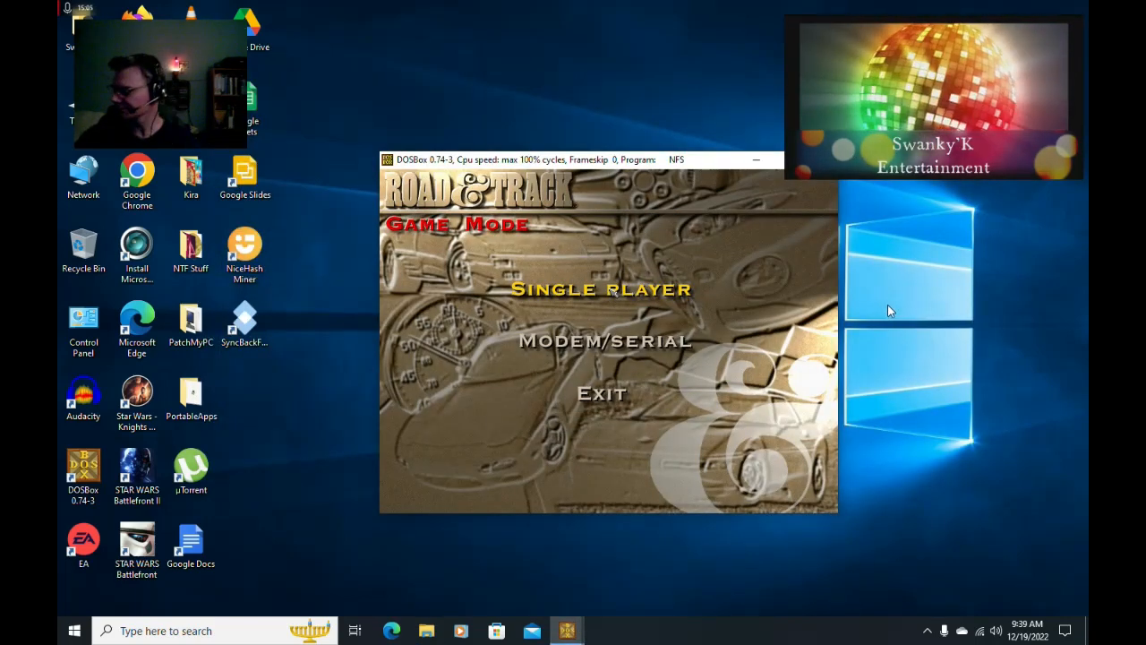
{"action": "key", "text": "Return"}
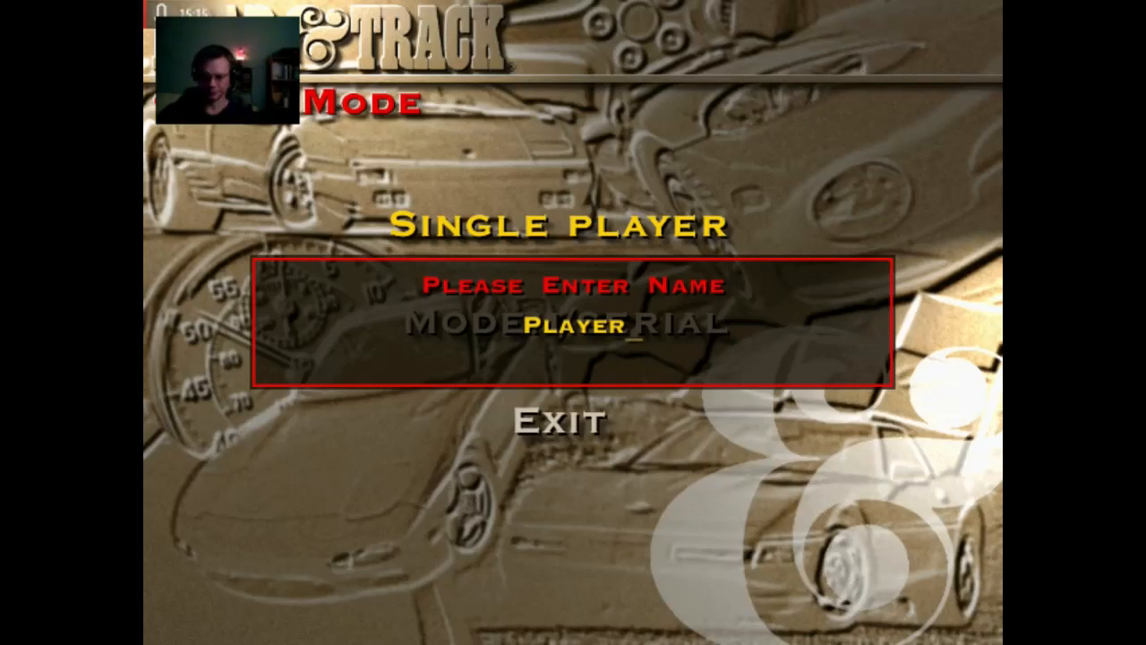
Dismiss the player name prompt and exit the game, entering the exit command at the C:\ prompt to quit DOSBox.
{"action": "key", "text": "Return"}
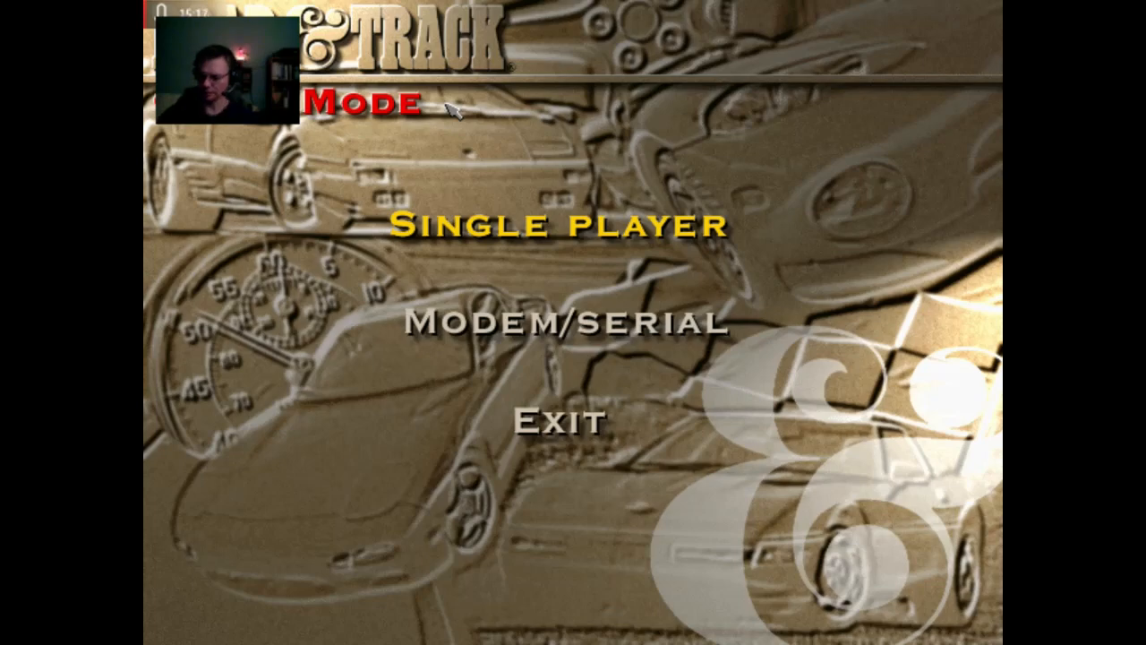
{"action": "left_click", "coordinate": [580, 431]}
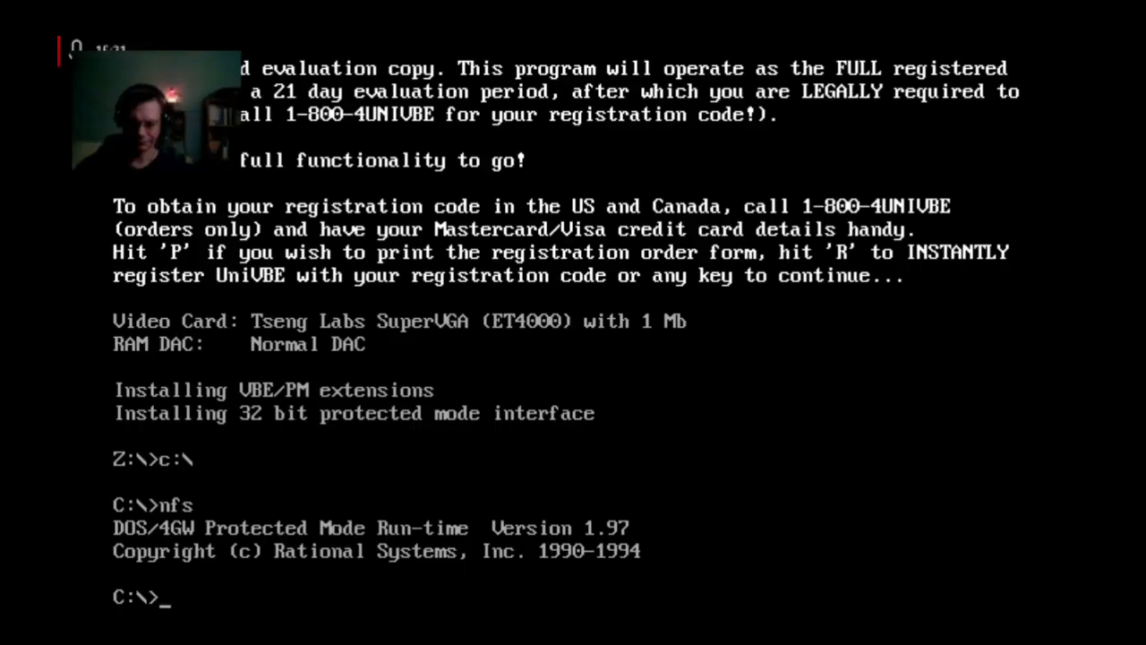
{"action": "type", "text": "exit"}
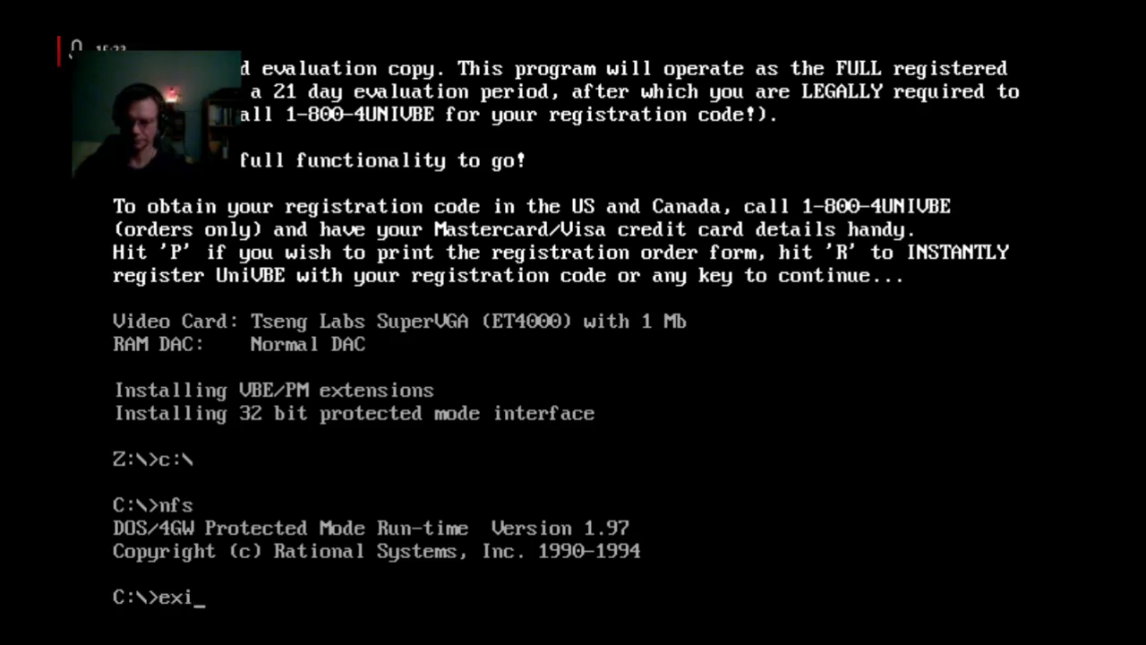